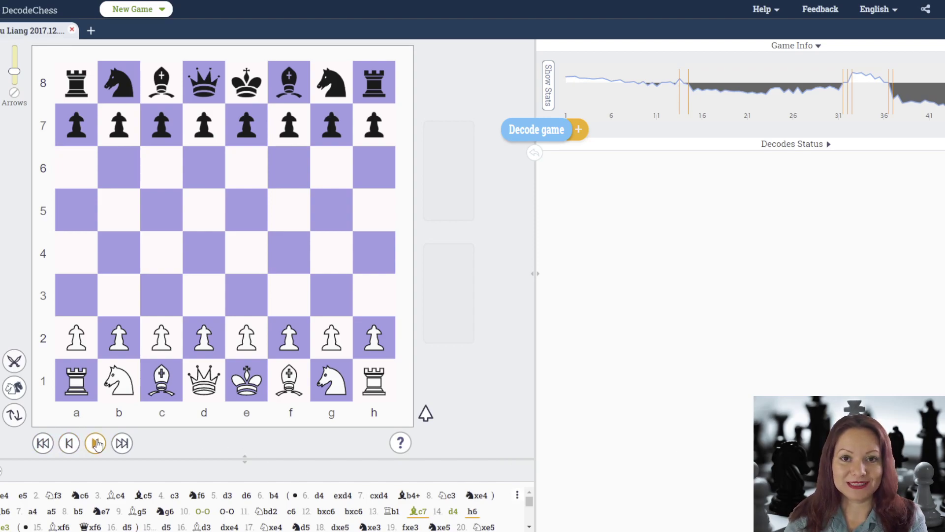
- Step the game forward move by move from 1.e4 to 13.Rb1, evaluated -0.25
{"action": "left_click", "coordinate": [96, 444]}
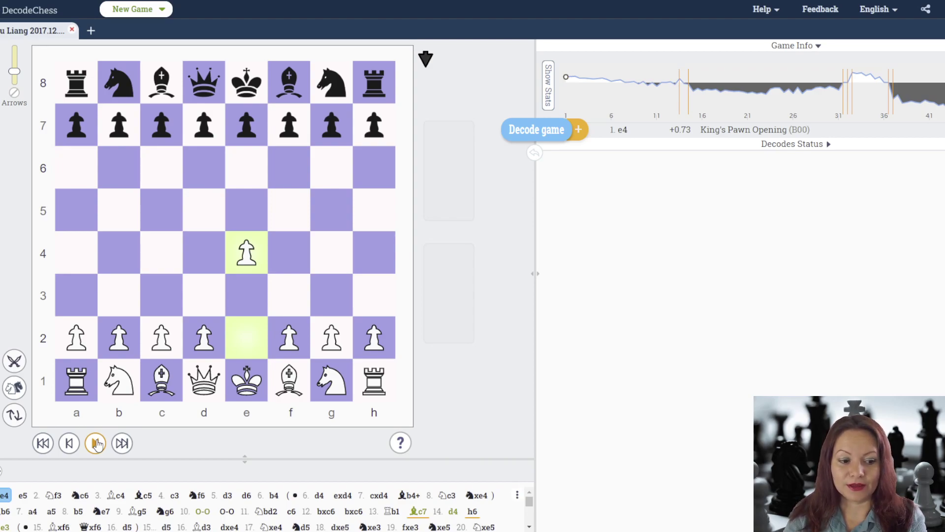
{"action": "left_click", "coordinate": [95, 443]}
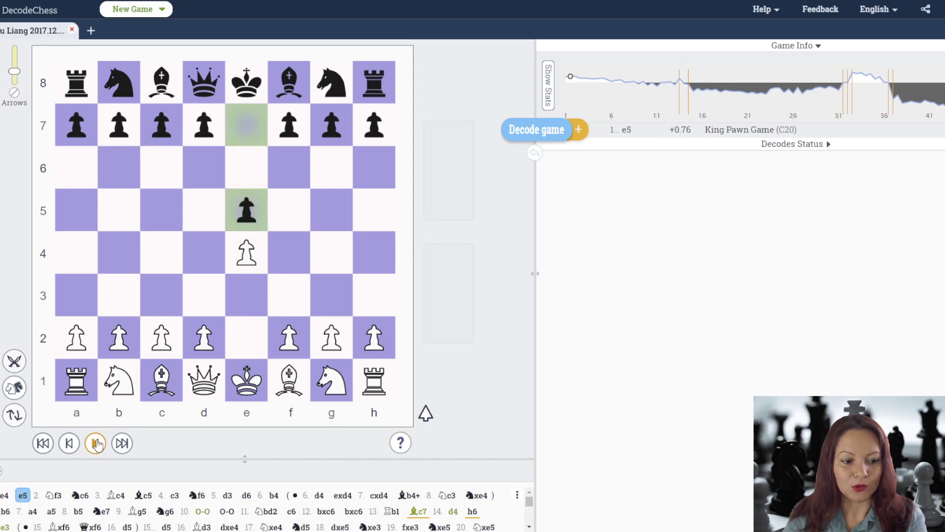
{"action": "left_click", "coordinate": [95, 443]}
{"action": "left_click", "coordinate": [95, 444]}
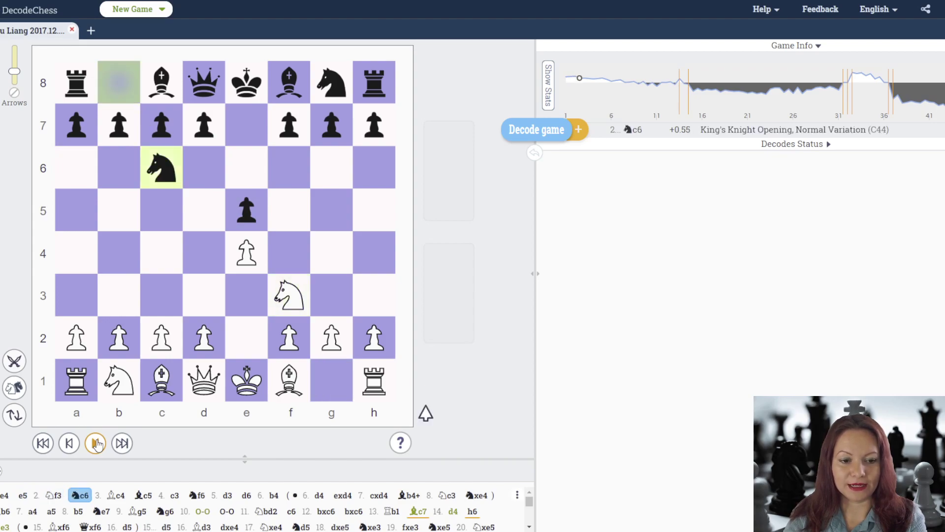
{"action": "left_click", "coordinate": [96, 444]}
{"action": "left_click", "coordinate": [95, 443]}
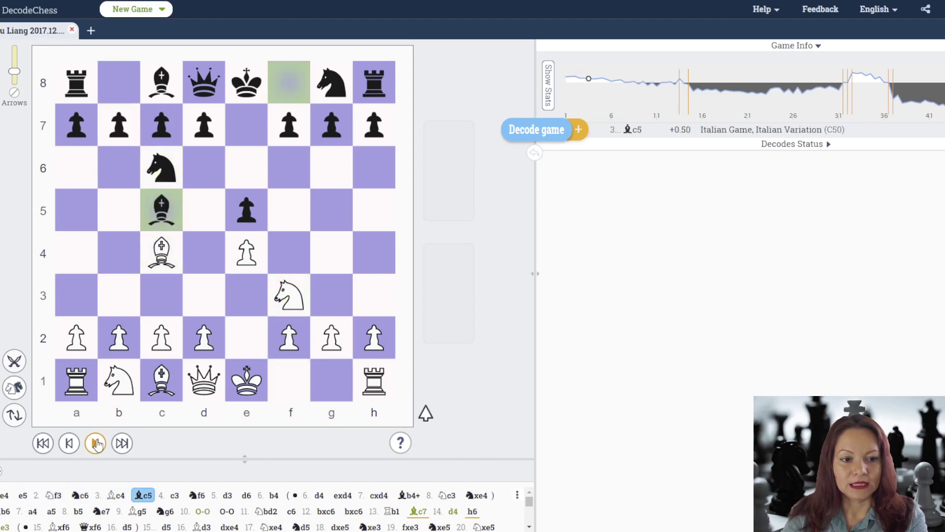
{"action": "left_click", "coordinate": [96, 444]}
{"action": "left_click", "coordinate": [95, 443]}
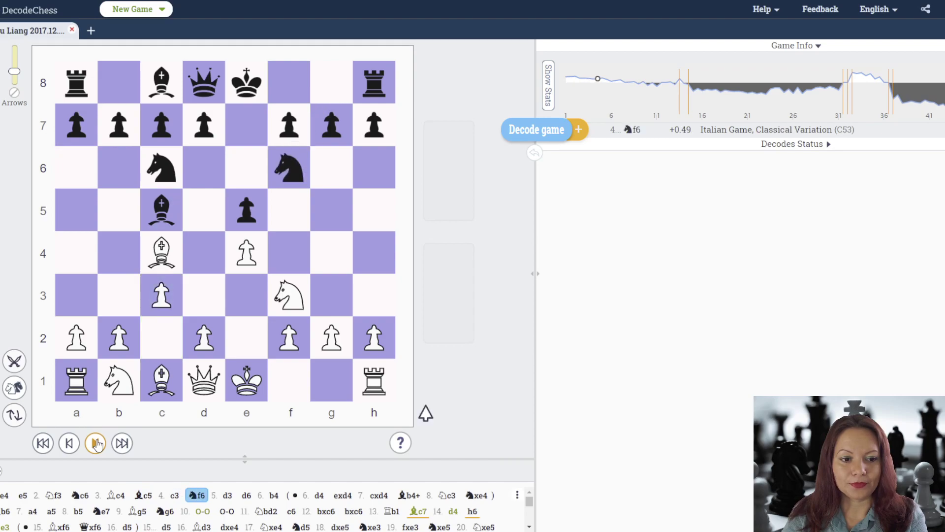
{"action": "left_click", "coordinate": [95, 443]}
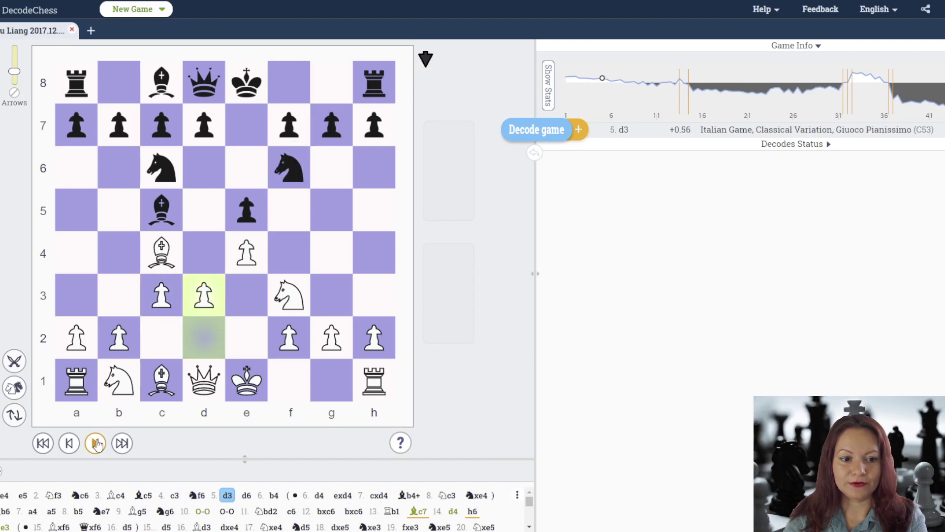
{"action": "left_click", "coordinate": [95, 444]}
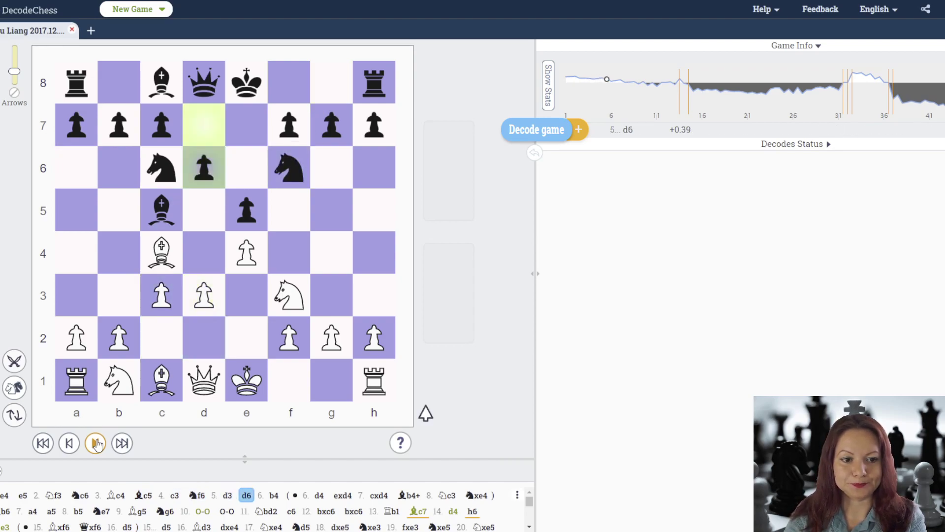
{"action": "left_click", "coordinate": [96, 443]}
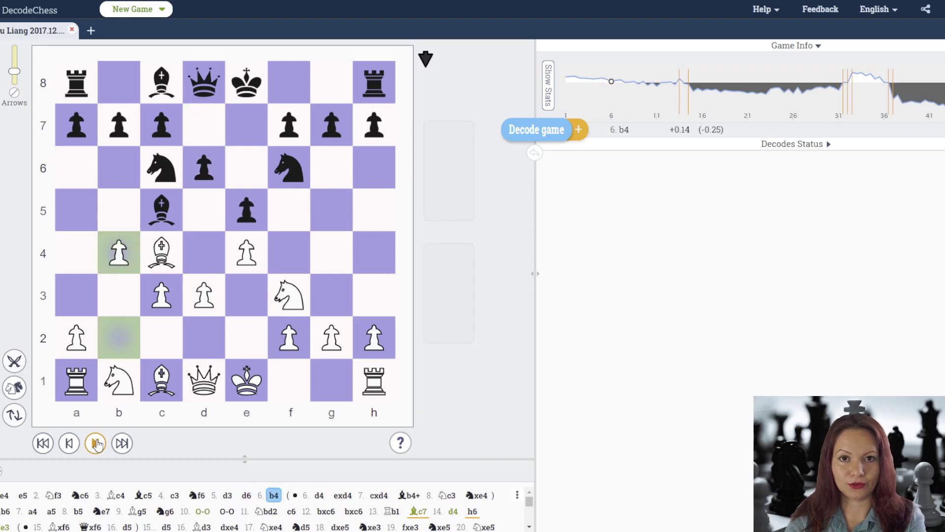
{"action": "left_click", "coordinate": [95, 444]}
{"action": "left_click", "coordinate": [96, 443]}
{"action": "left_click", "coordinate": [96, 444]}
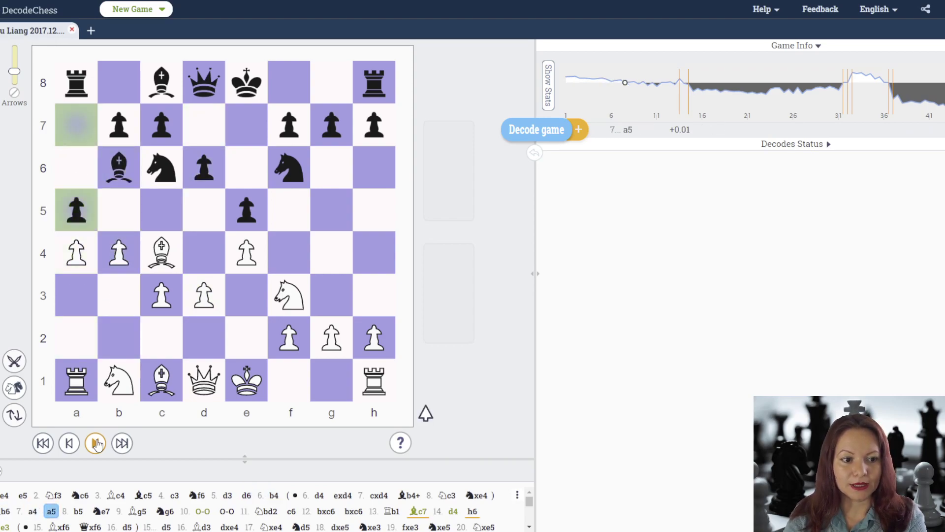
{"action": "left_click", "coordinate": [95, 443]}
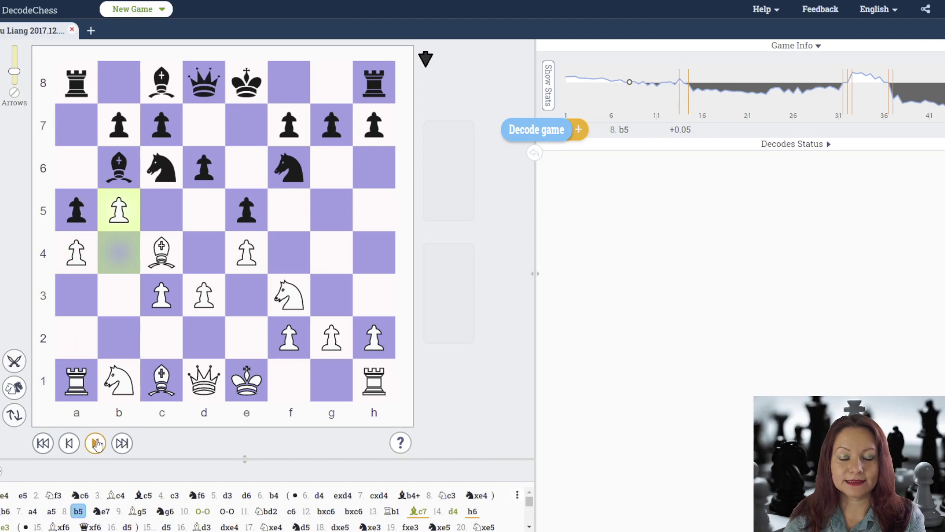
{"action": "left_click", "coordinate": [96, 443]}
{"action": "left_click", "coordinate": [96, 443]}
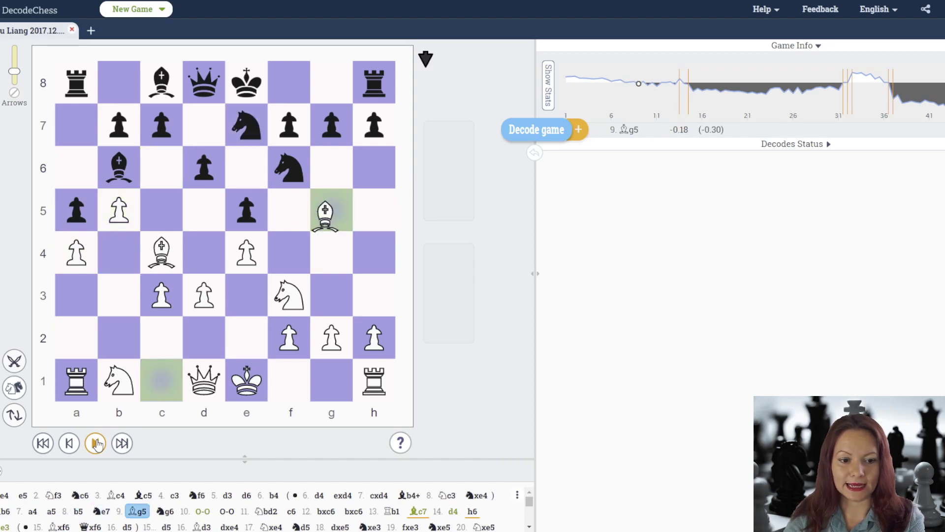
{"action": "left_click", "coordinate": [96, 444]}
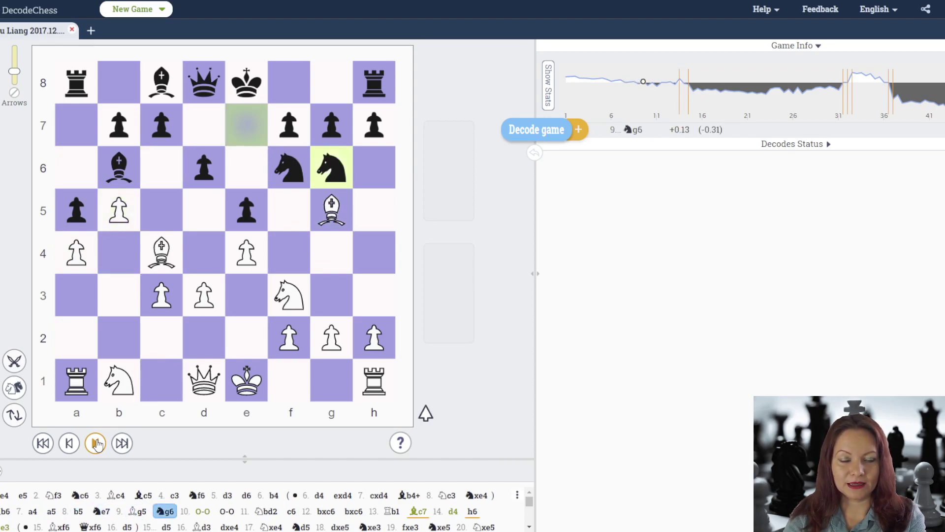
{"action": "left_click", "coordinate": [96, 443]}
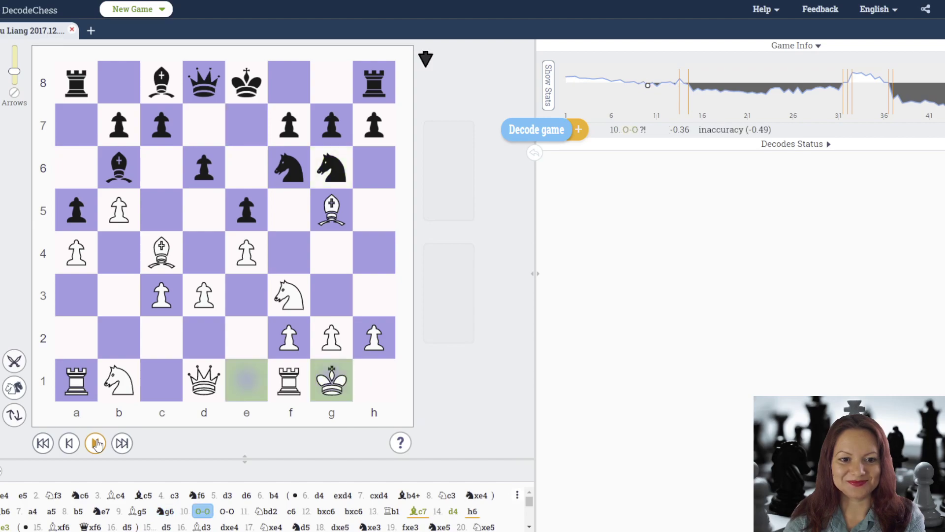
{"action": "left_click", "coordinate": [95, 444]}
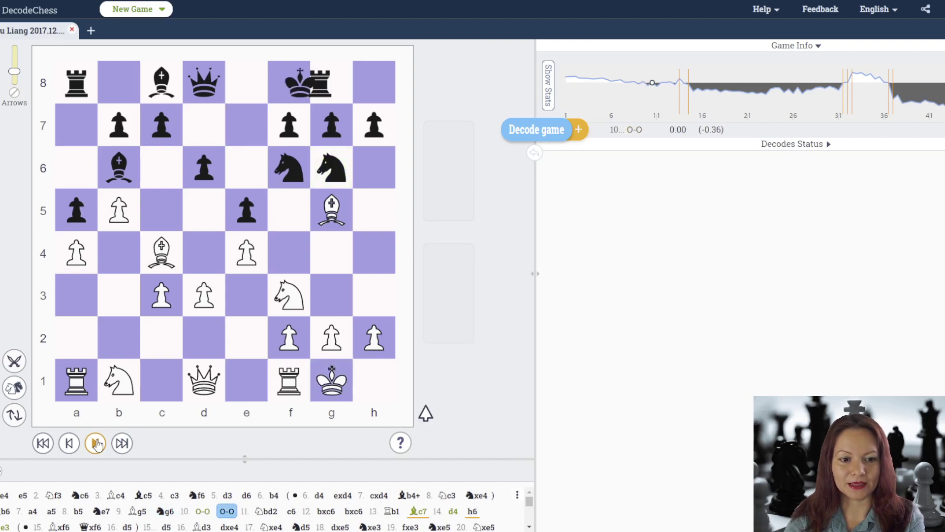
{"action": "left_click", "coordinate": [95, 443]}
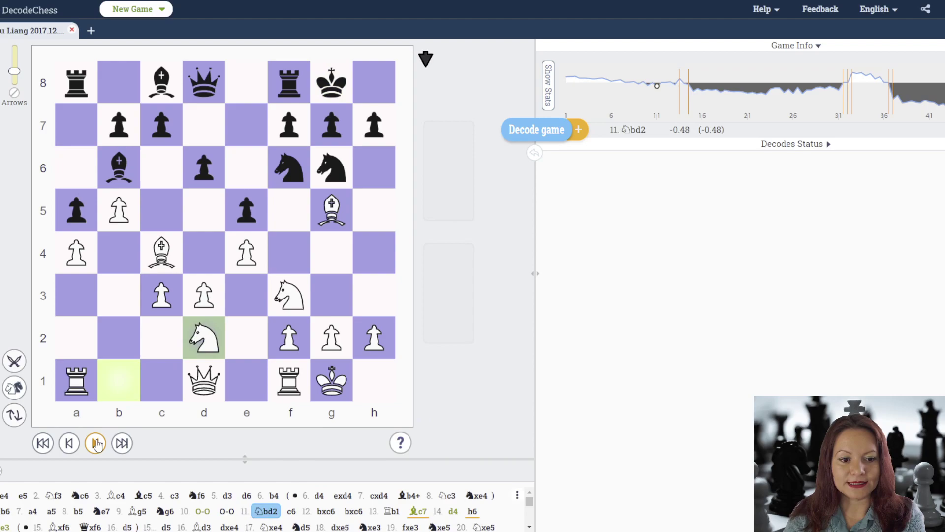
{"action": "left_click", "coordinate": [95, 444]}
{"action": "left_click", "coordinate": [96, 443]}
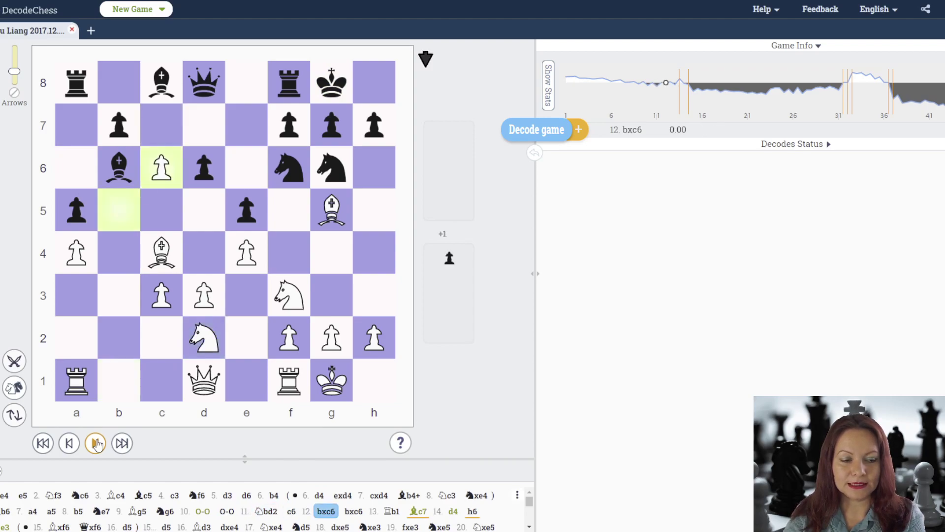
{"action": "left_click", "coordinate": [95, 443]}
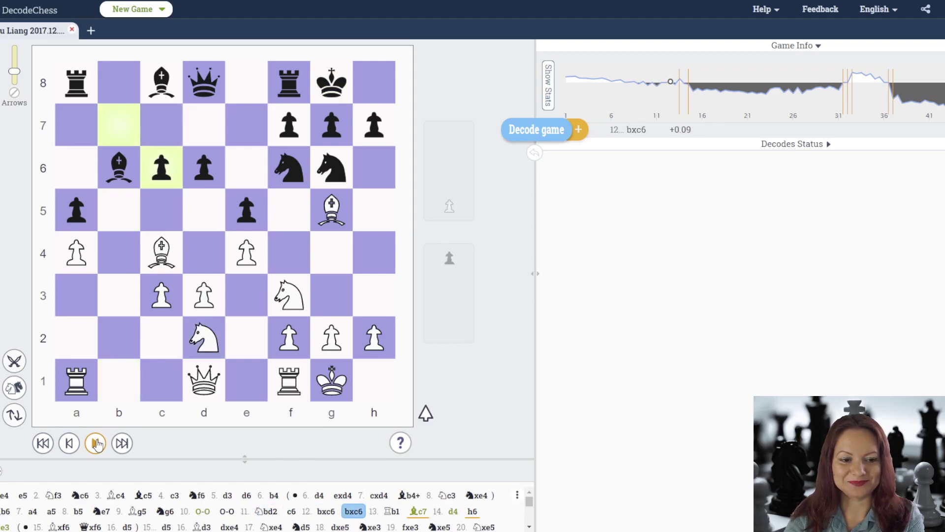
{"action": "left_click", "coordinate": [95, 444]}
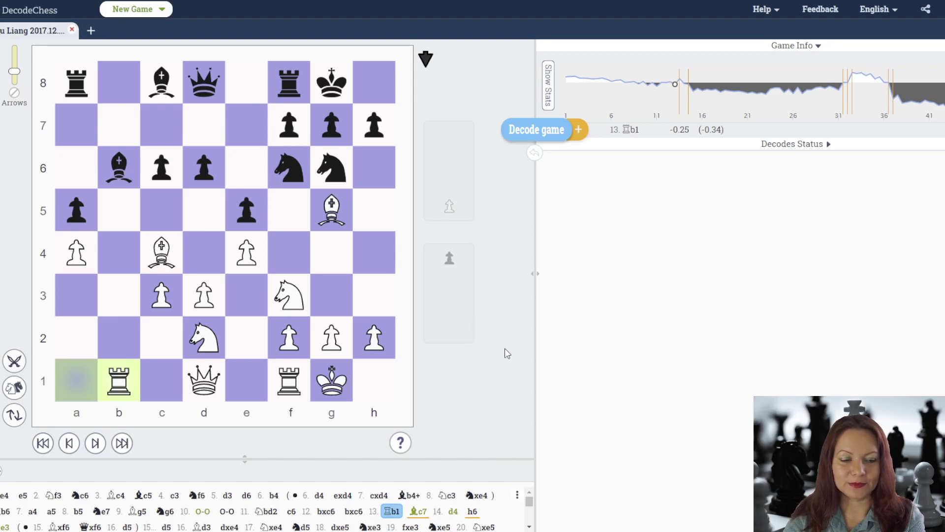
- Advance three moves to 14...h6 (-0.23) and show its decode summary
{"action": "key", "text": "Right"}
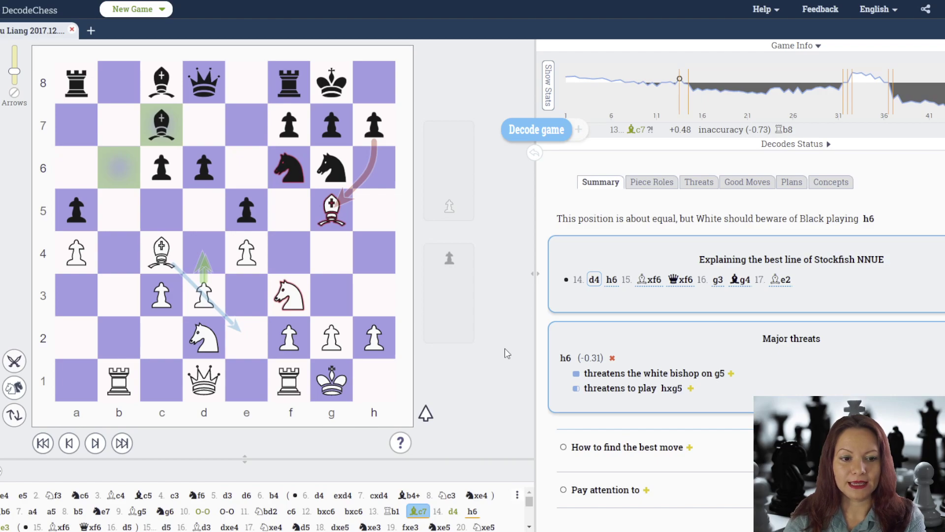
{"action": "key", "text": "Right"}
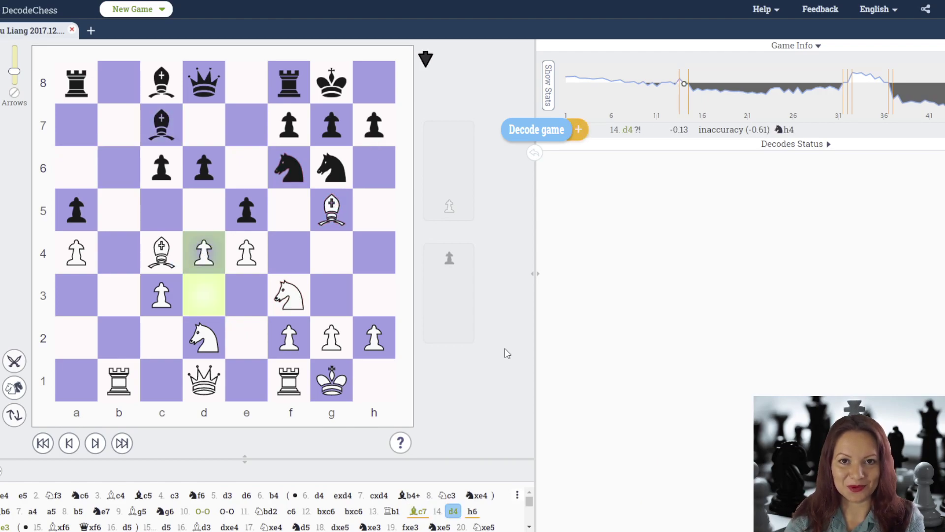
{"action": "key", "text": "Right"}
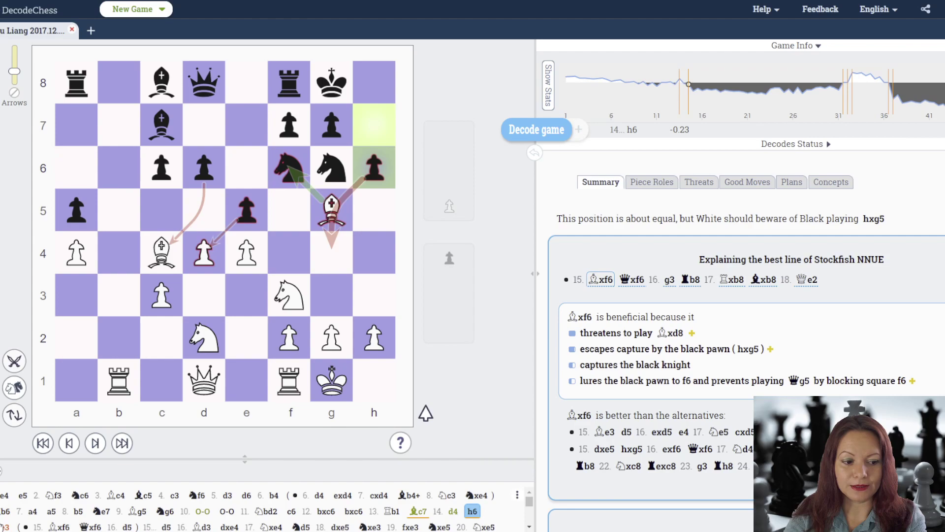
- From 14...h6, highlight the best-line heading and play out 15.Bxf6 and 15...Qxf6 with explanations
{"action": "left_click", "coordinate": [4, 526]}
{"action": "key", "text": "Left"}
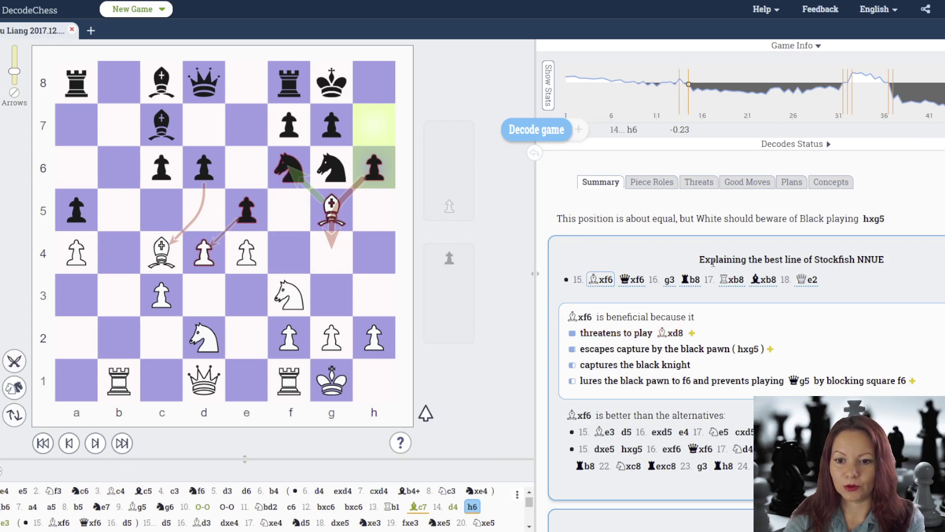
{"action": "left_click_drag", "start_coordinate": [705, 259], "coordinate": [931, 260]}
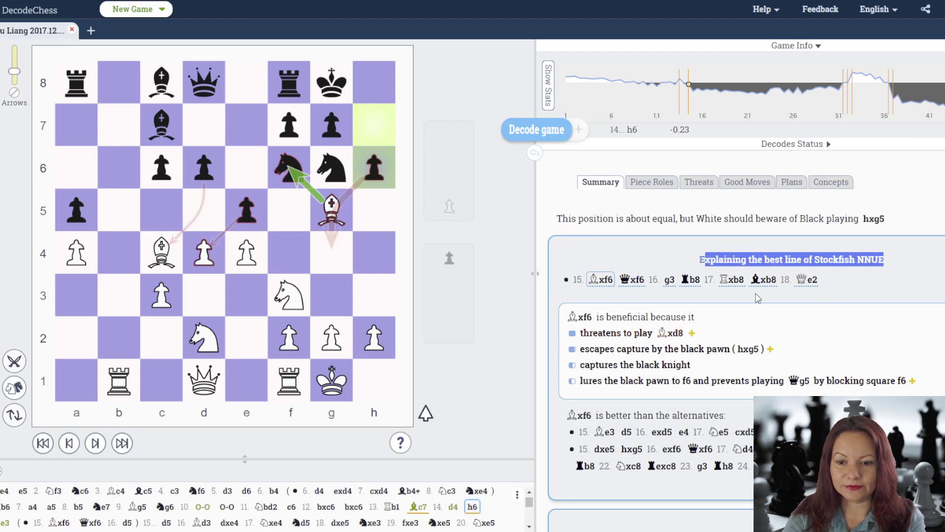
{"action": "left_click", "coordinate": [604, 279]}
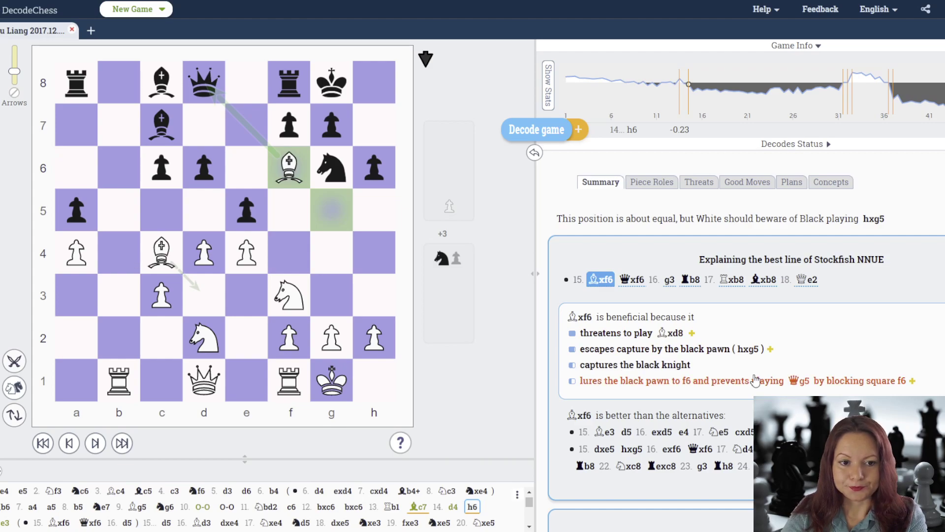
{"action": "left_click", "coordinate": [640, 284]}
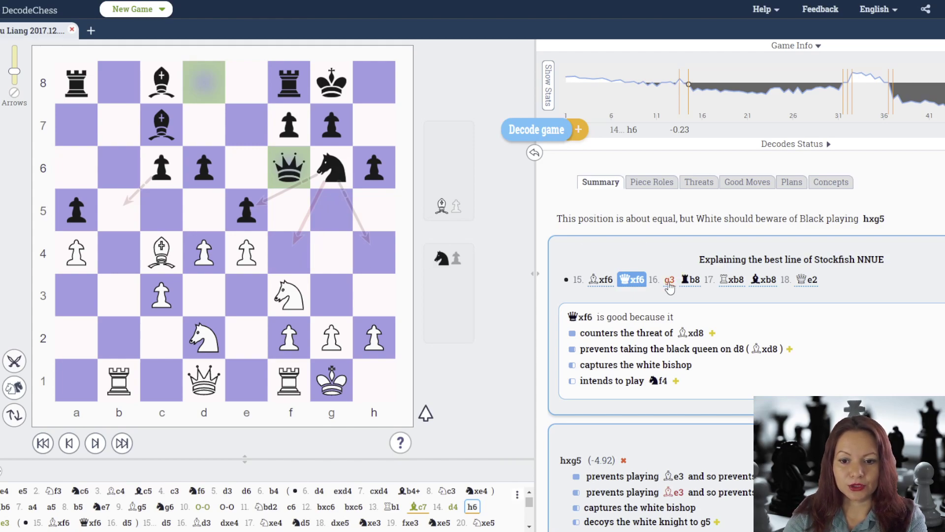
- Step the best line through 16.g3, Rb8, 17.Rxb8, 17...Bxb8 and 18.Qe2, then return to 15.Be3
{"action": "left_click", "coordinate": [669, 282]}
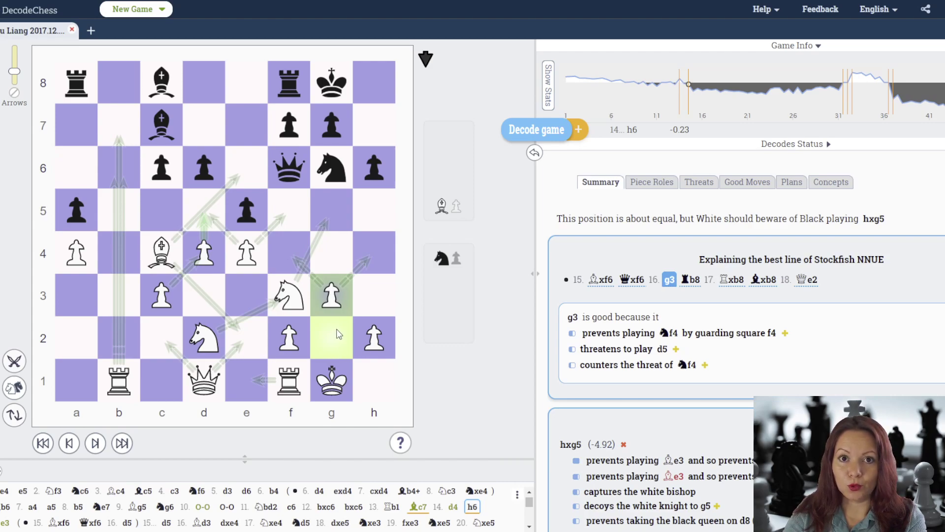
{"action": "left_click", "coordinate": [694, 282]}
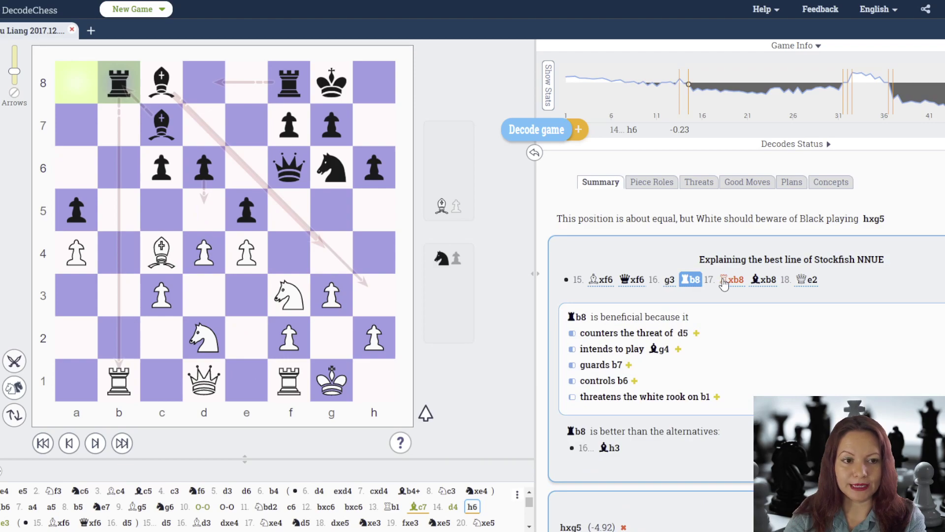
{"action": "left_click", "coordinate": [727, 281]}
{"action": "left_click", "coordinate": [763, 280]}
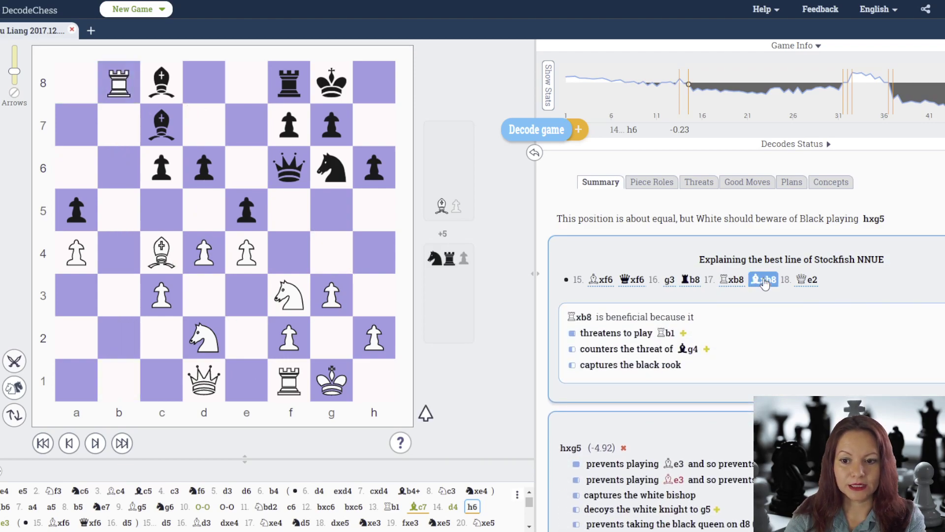
{"action": "left_click", "coordinate": [811, 280]}
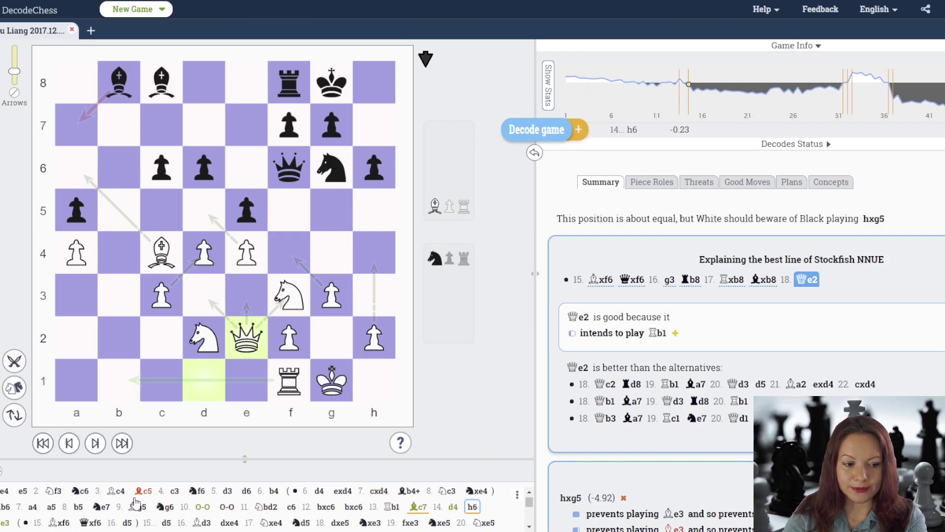
{"action": "left_click", "coordinate": [5, 522]}
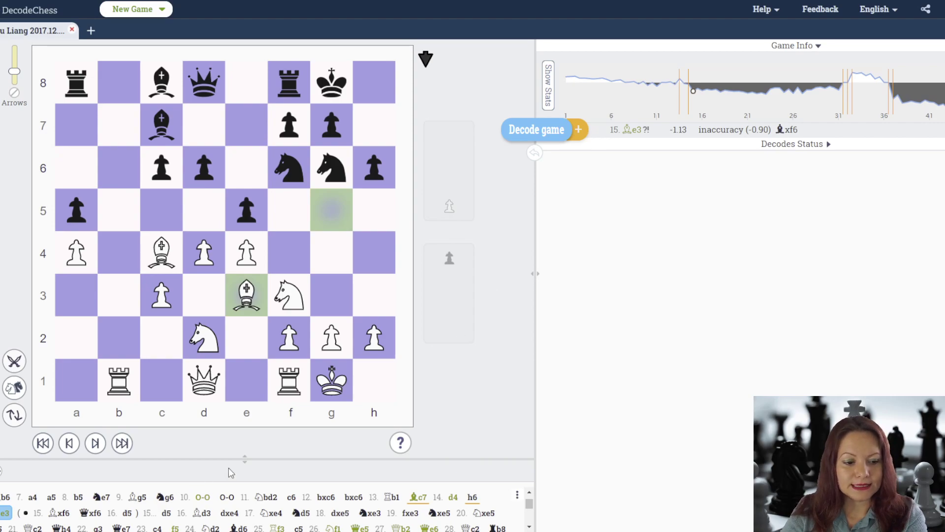
- Jump to 15...d5 and step the game forward through 23.c4 to 24.Nd2
{"action": "left_click", "coordinate": [167, 513]}
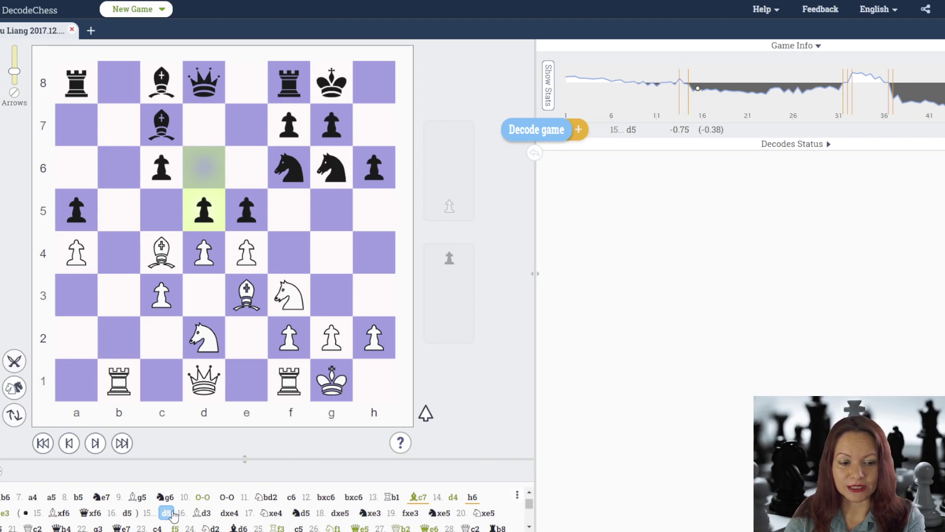
{"action": "key", "text": "Right"}
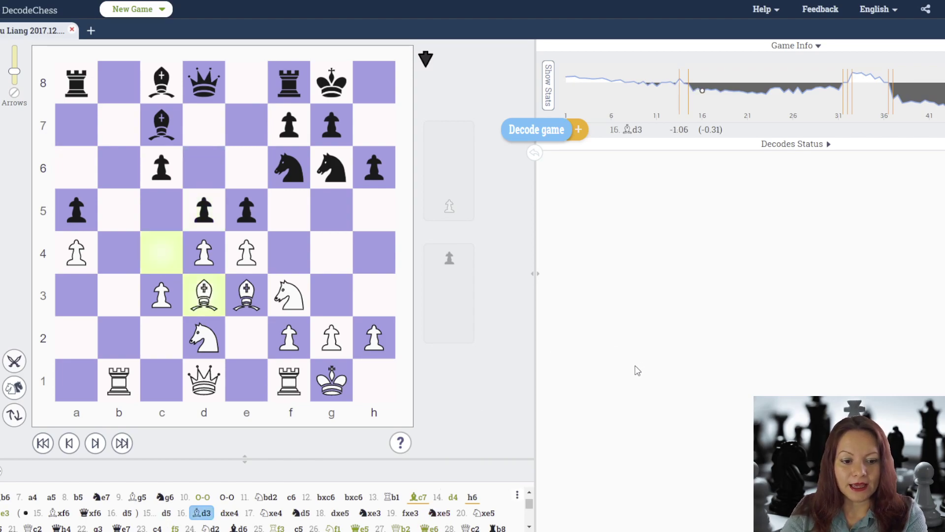
{"action": "key", "text": "Right"}
{"action": "key", "text": "Right"}
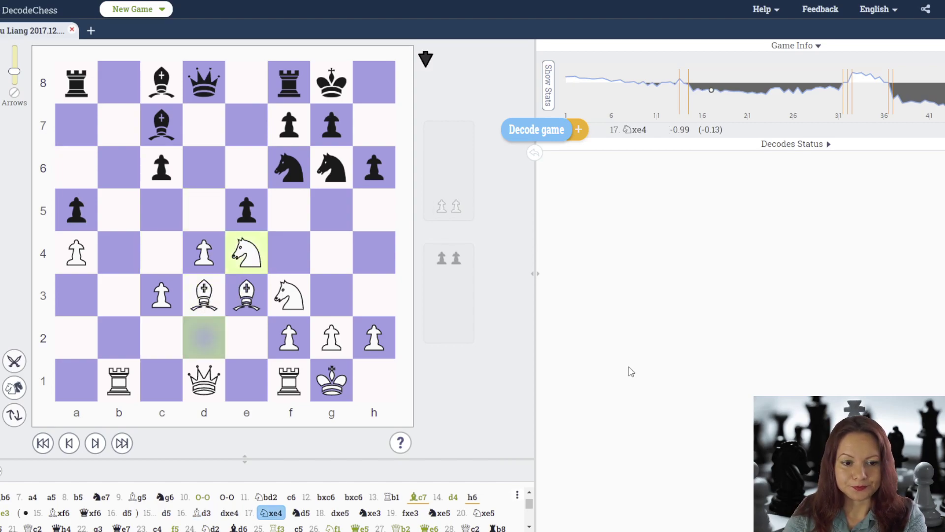
{"action": "key", "text": "Right"}
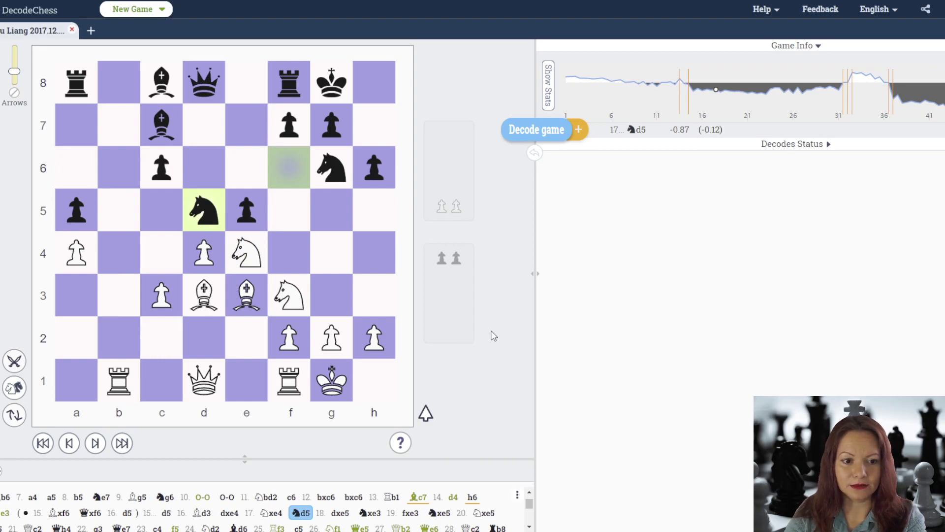
{"action": "key", "text": "Right"}
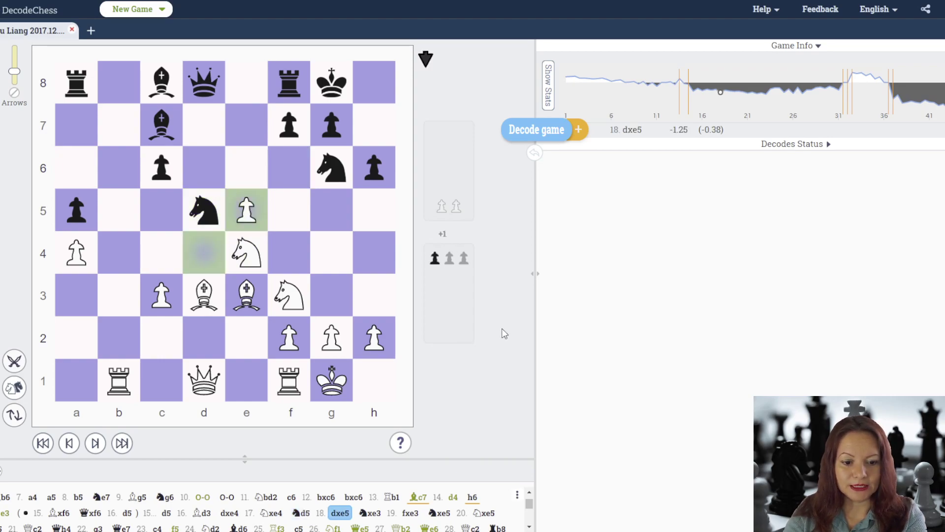
{"action": "key", "text": "Right"}
{"action": "key", "text": "Right"}
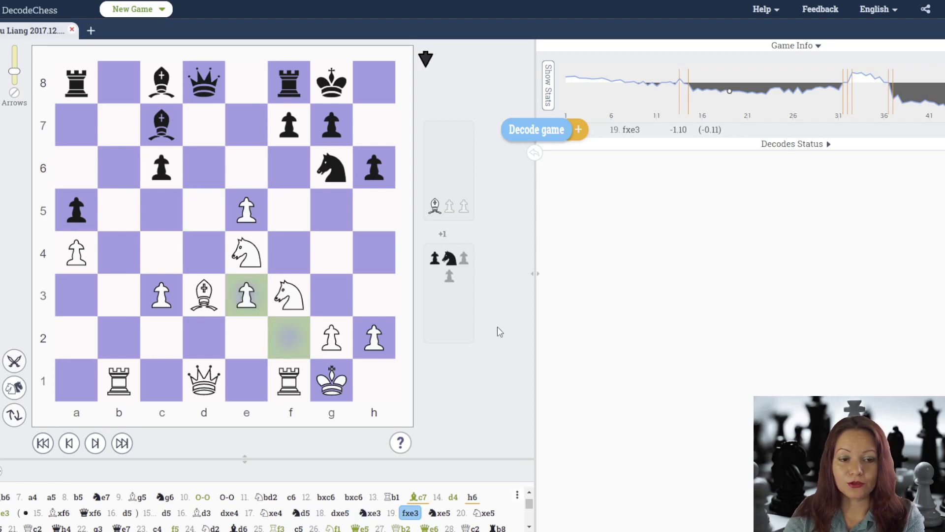
{"action": "key", "text": "Right"}
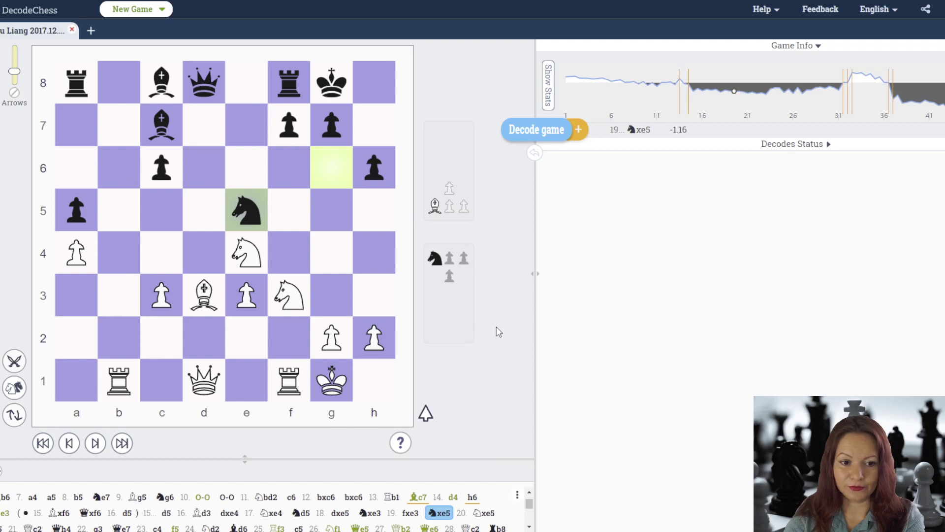
{"action": "key", "text": "Right"}
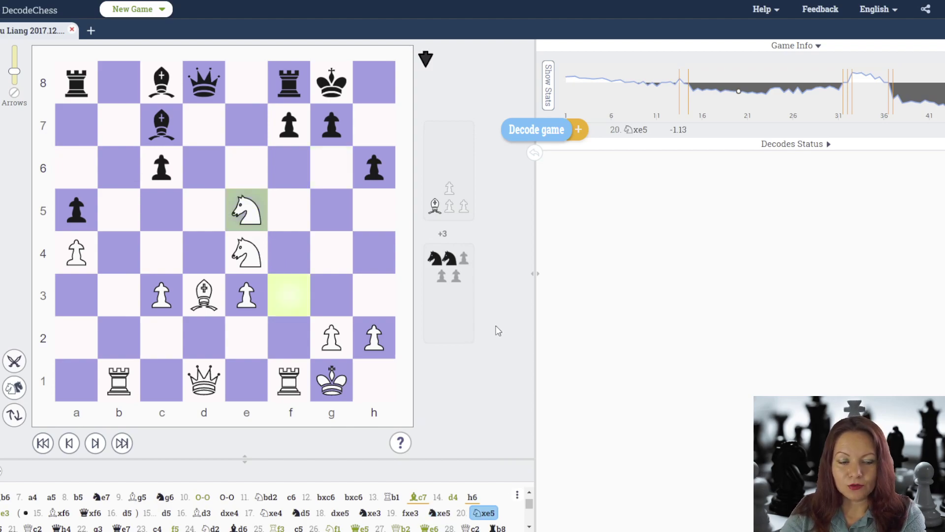
{"action": "key", "text": "Right"}
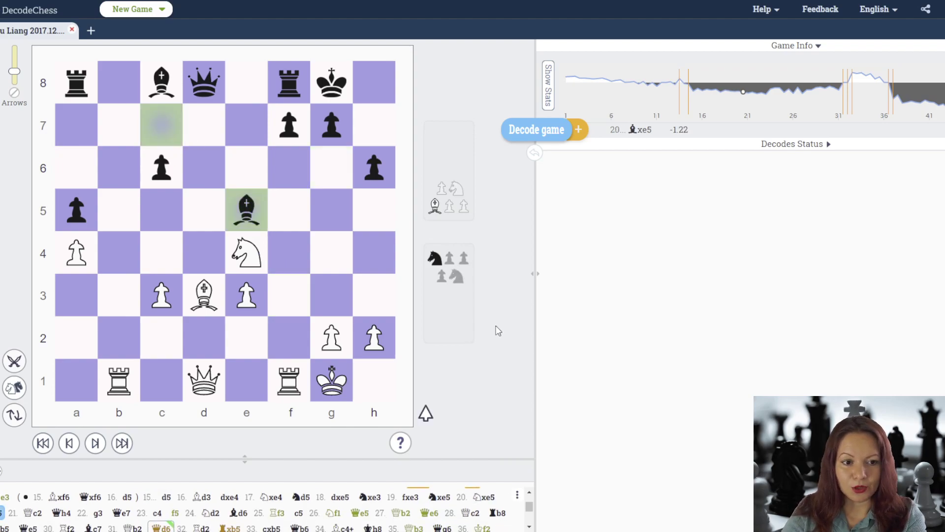
{"action": "key", "text": "Right"}
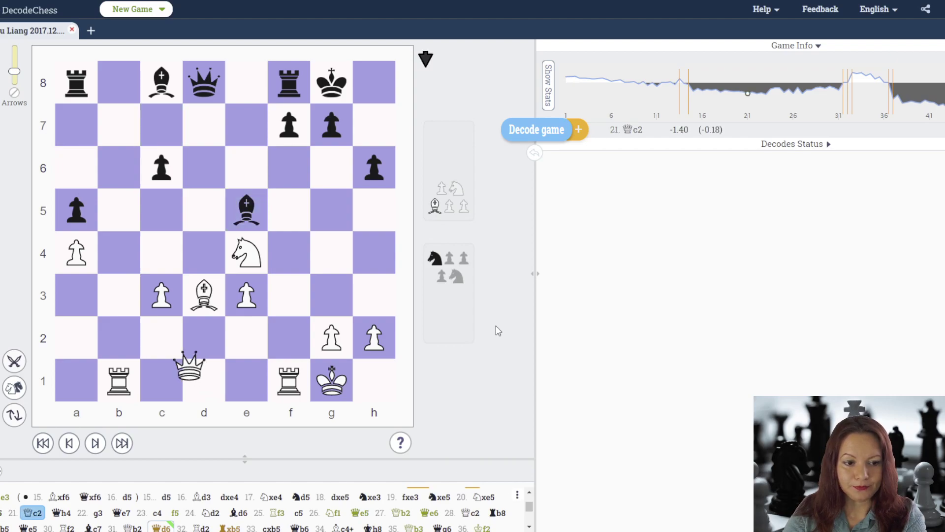
{"action": "key", "text": "Right"}
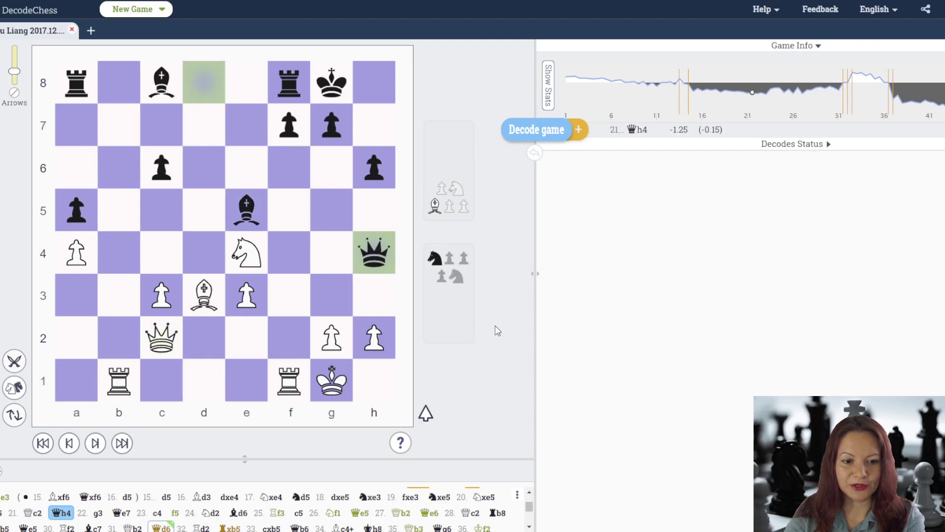
{"action": "key", "text": "Right"}
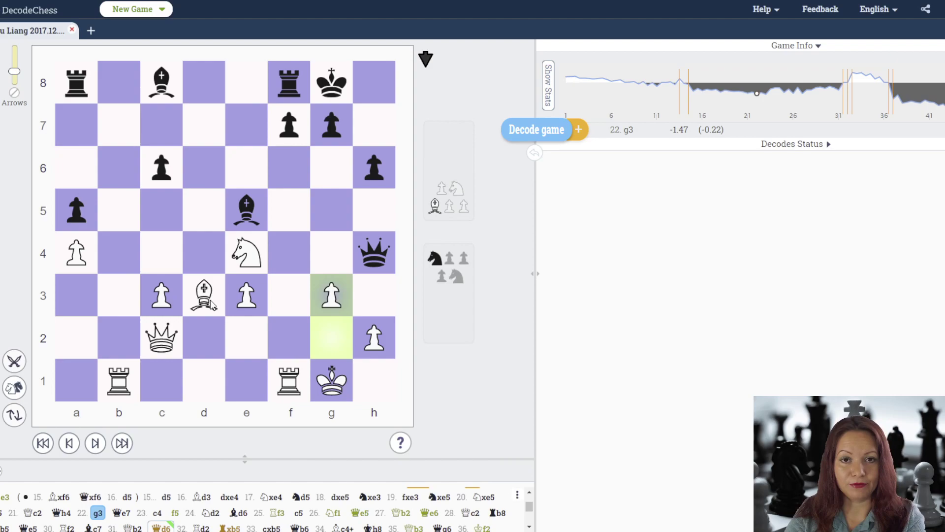
{"action": "key", "text": "Right"}
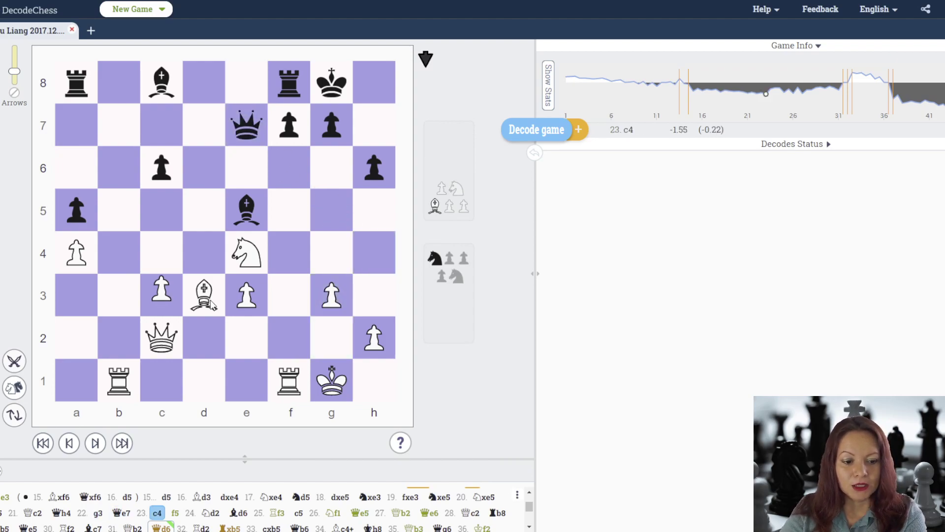
{"action": "key", "text": "Right"}
{"action": "key", "text": "Right"}
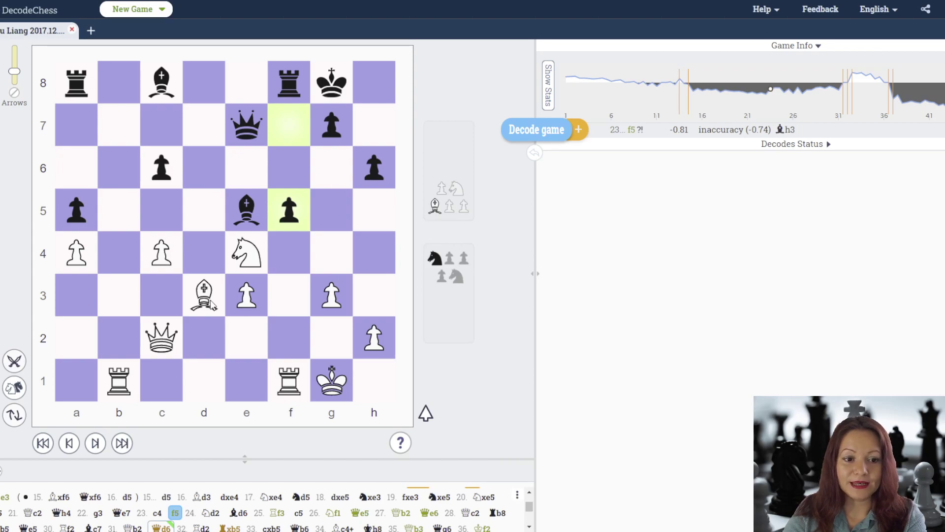
{"action": "key", "text": "Right"}
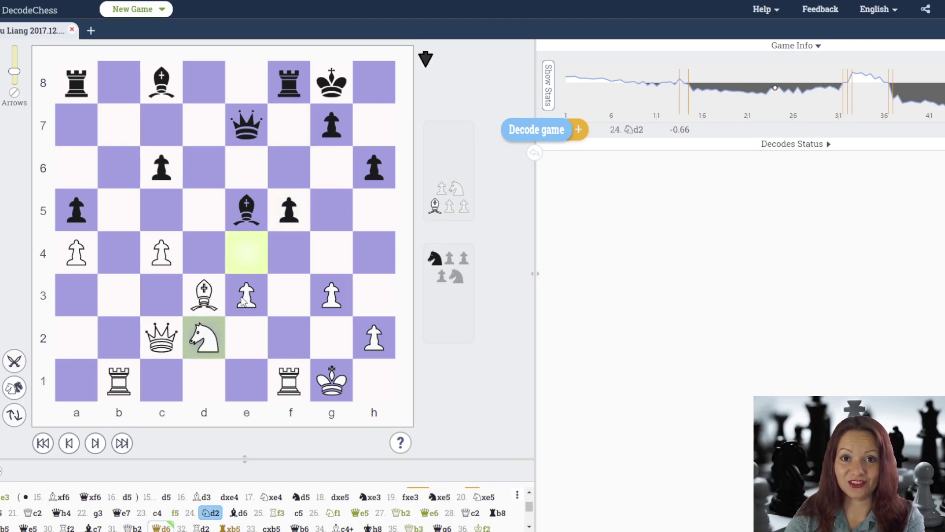
- Continue from 24...Bd6 to the mistake 31...Qd6, with Stockfish's 32.Rd2 explained
{"action": "key", "text": "Right"}
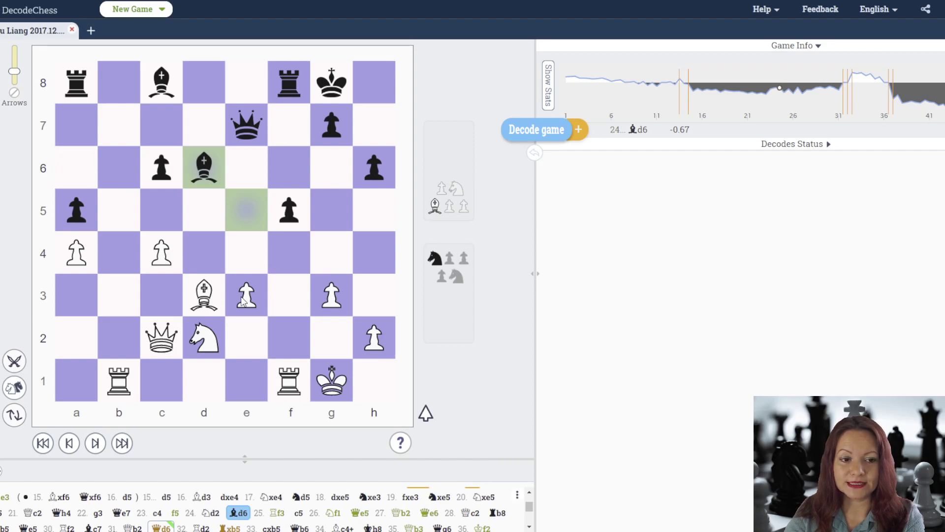
{"action": "key", "text": "Right"}
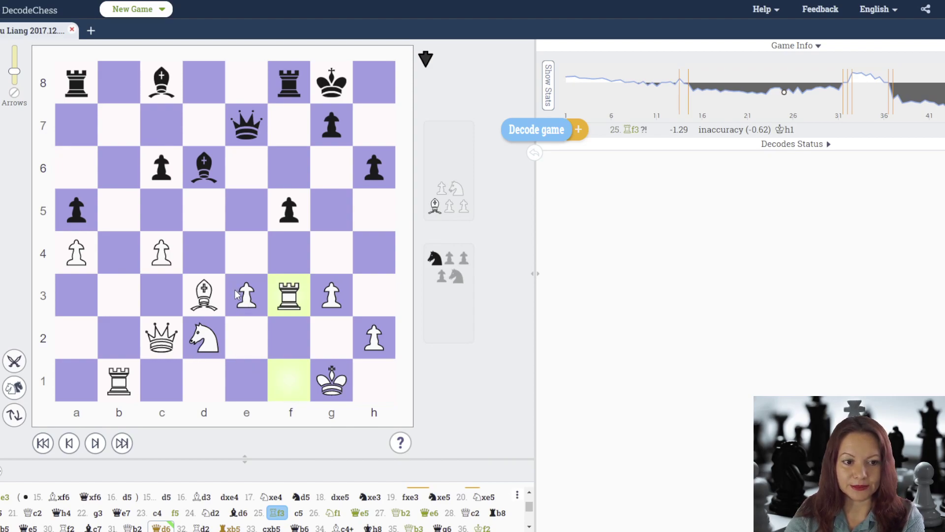
{"action": "key", "text": "Right"}
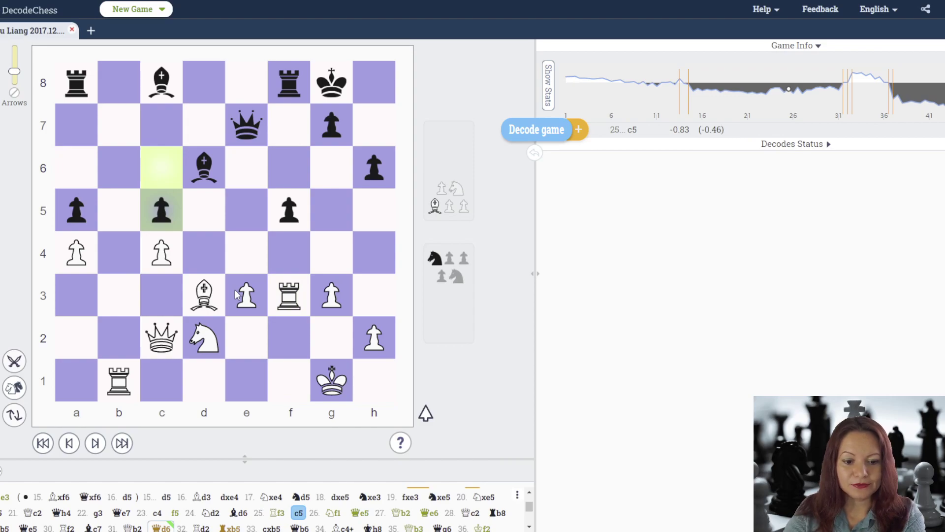
{"action": "key", "text": "Right"}
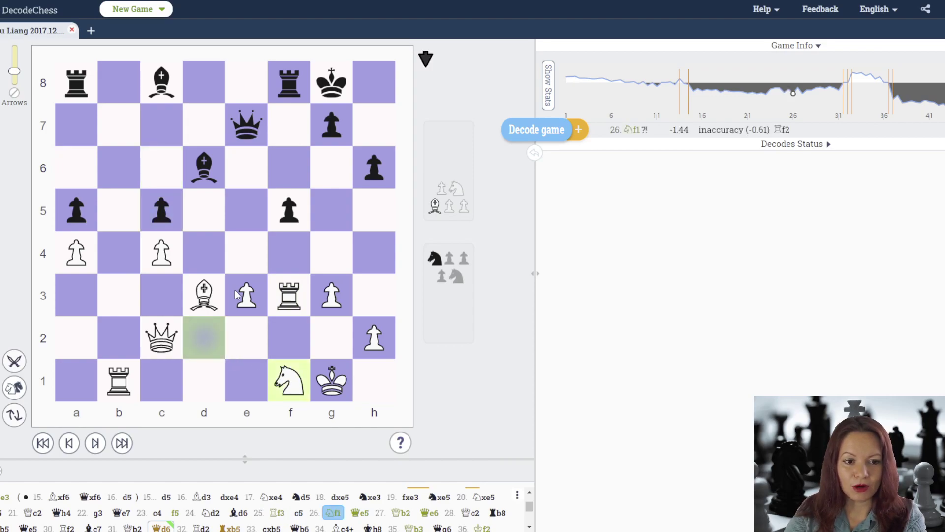
{"action": "key", "text": "Right"}
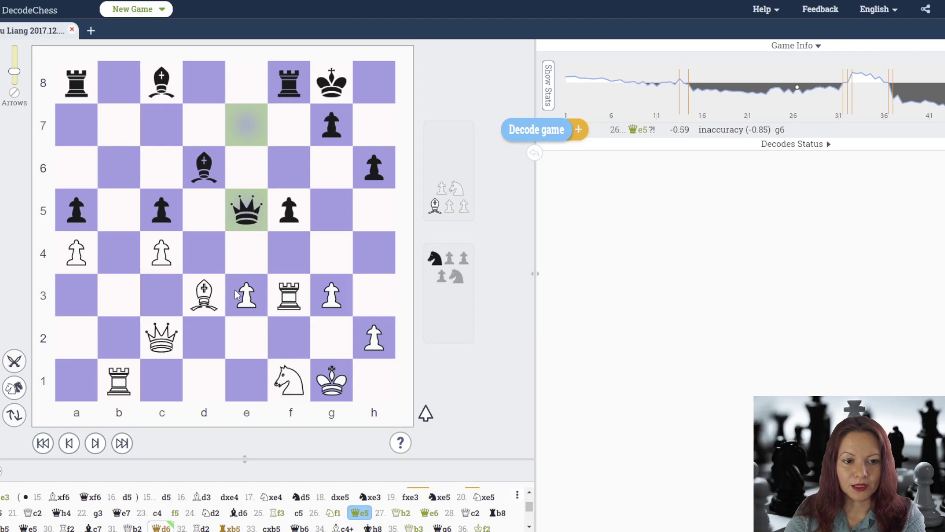
{"action": "key", "text": "Right"}
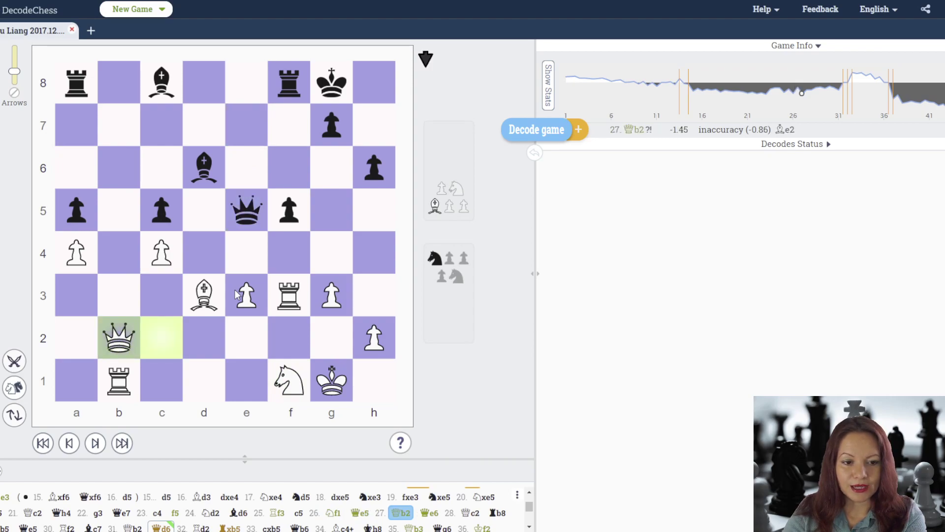
{"action": "key", "text": "Right"}
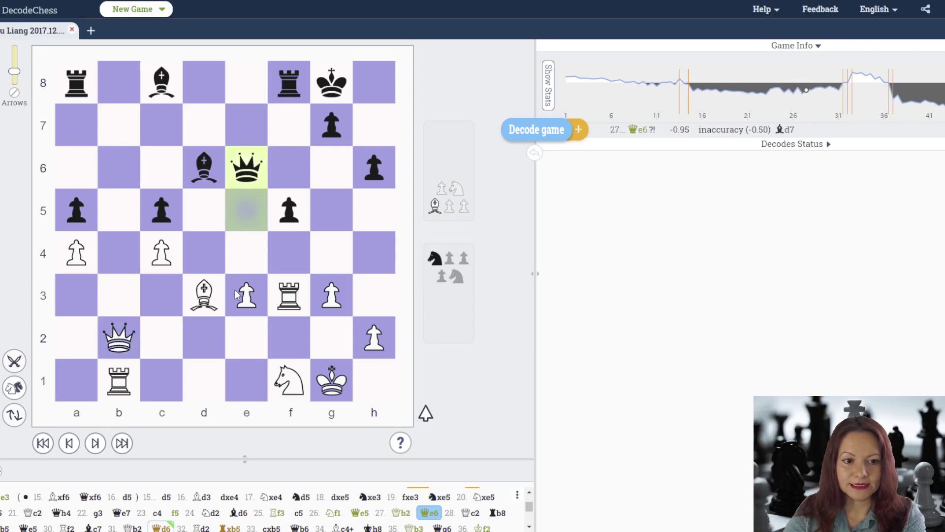
{"action": "key", "text": "Right"}
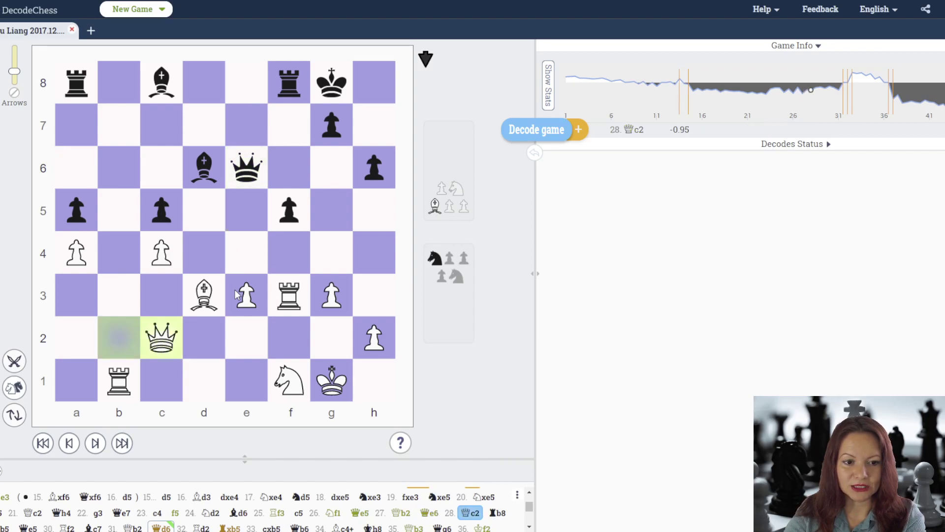
{"action": "key", "text": "Right"}
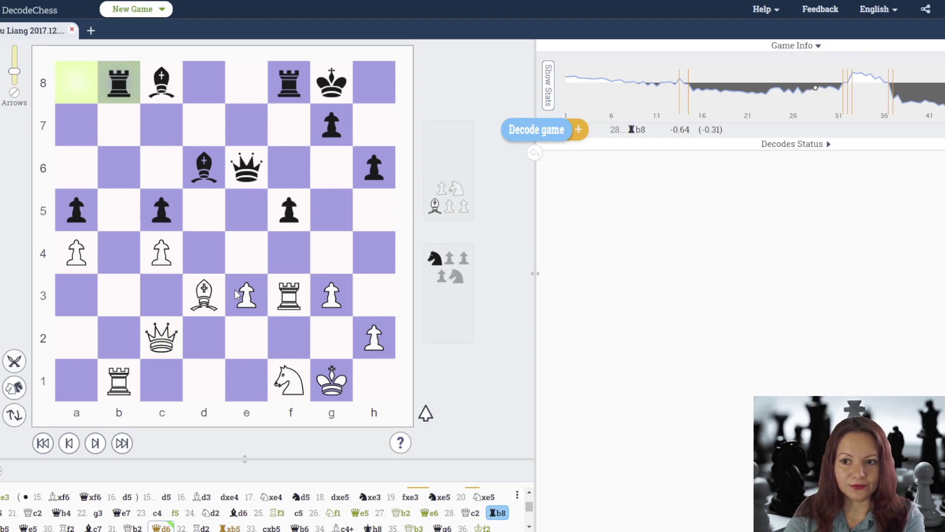
{"action": "key", "text": "Right"}
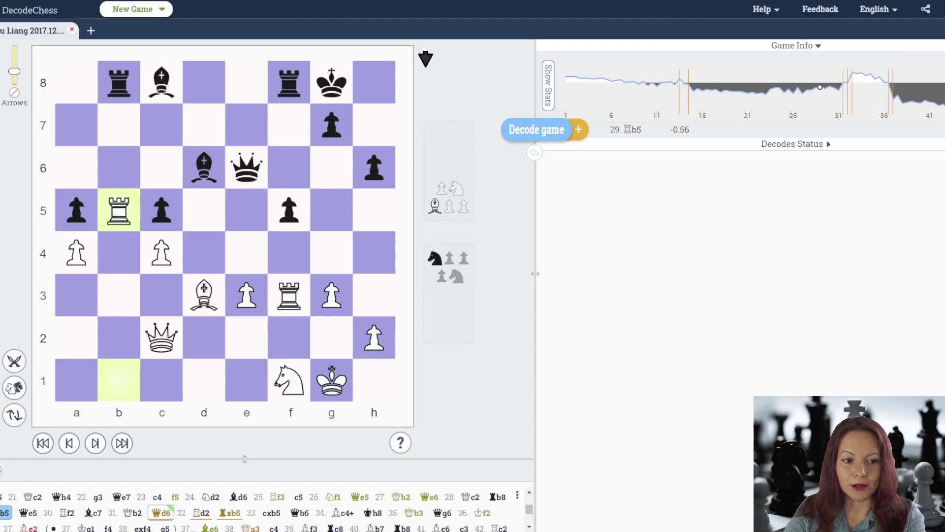
{"action": "key", "text": "Right"}
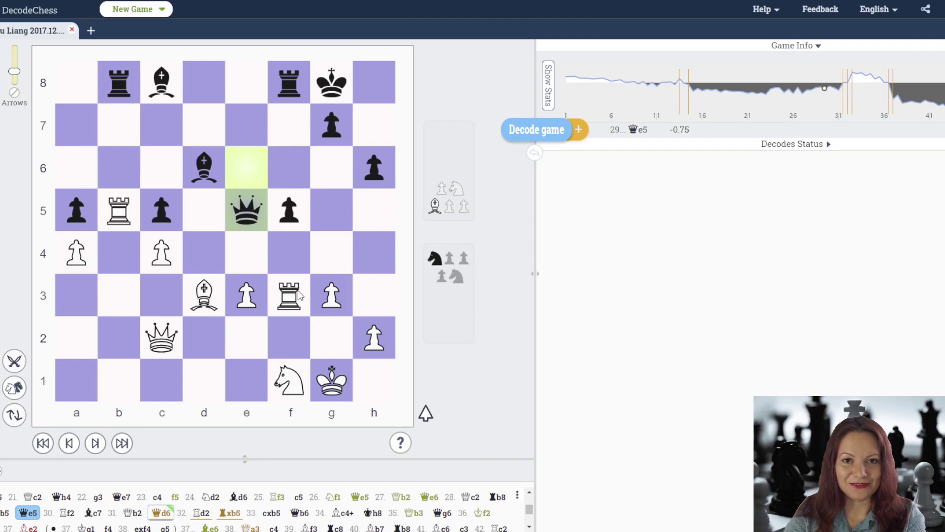
{"action": "key", "text": "Right"}
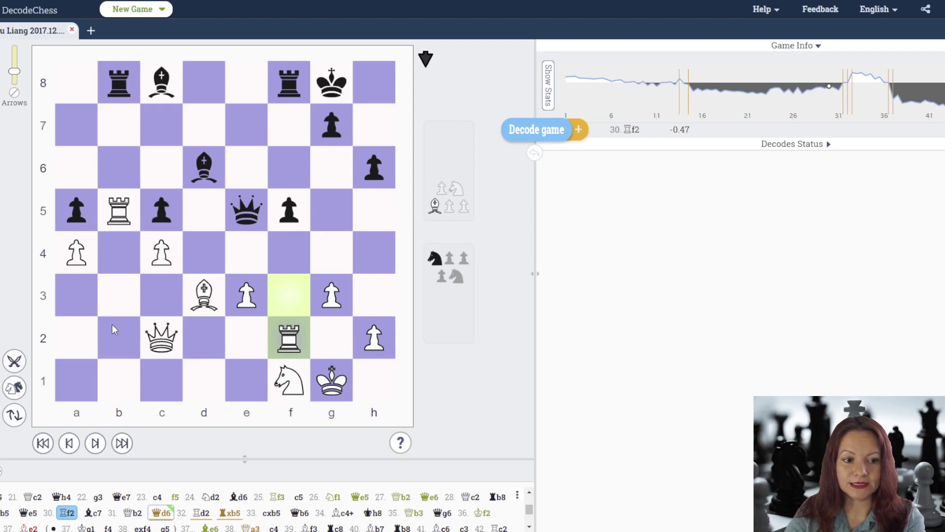
{"action": "key", "text": "Right"}
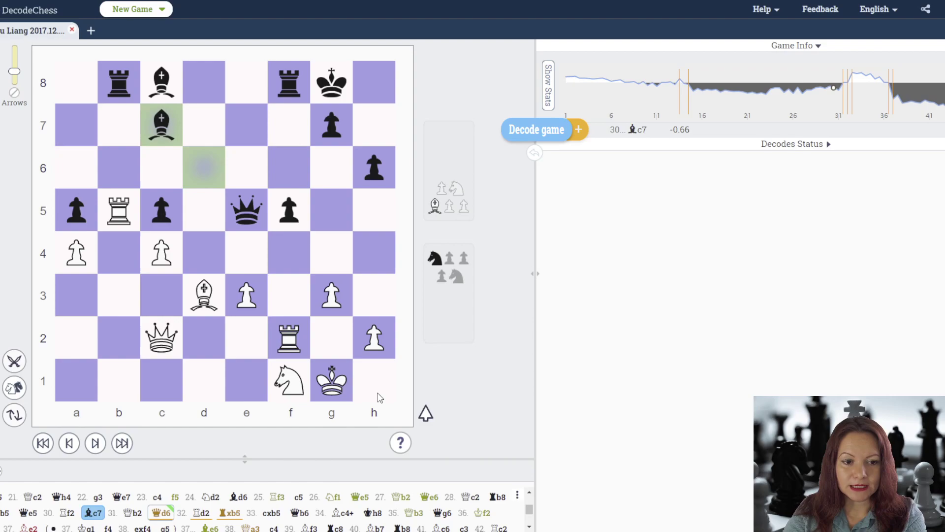
{"action": "key", "text": "Right"}
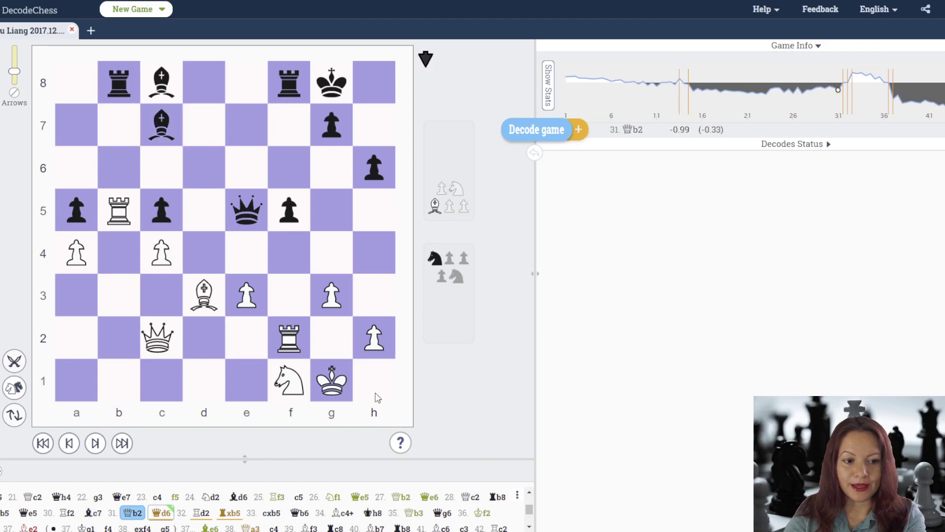
{"action": "key", "text": "Right"}
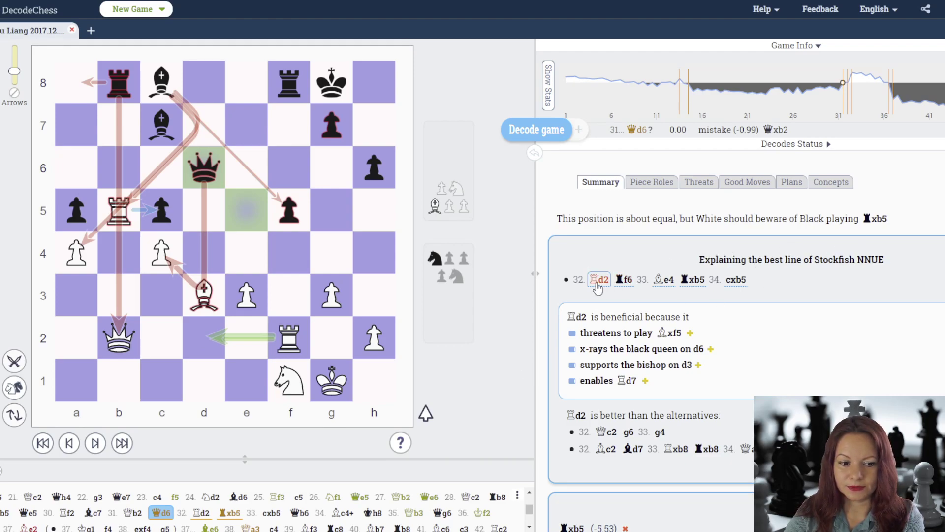
- Go to 32.Rd2 and step to 32...Rxb5 (-1.31), with 33.cxb5 explained as capturing the rook
{"action": "left_click", "coordinate": [599, 280]}
{"action": "left_click", "coordinate": [198, 514]}
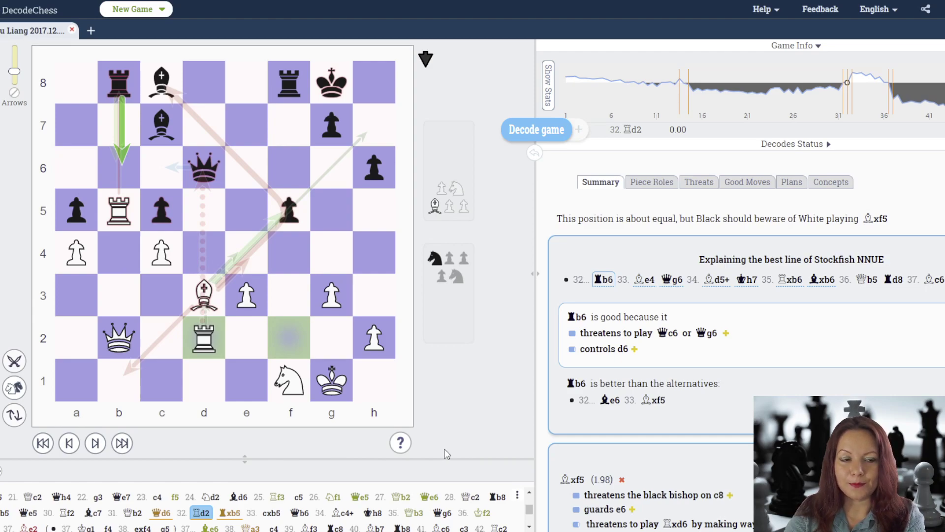
{"action": "key", "text": "Right"}
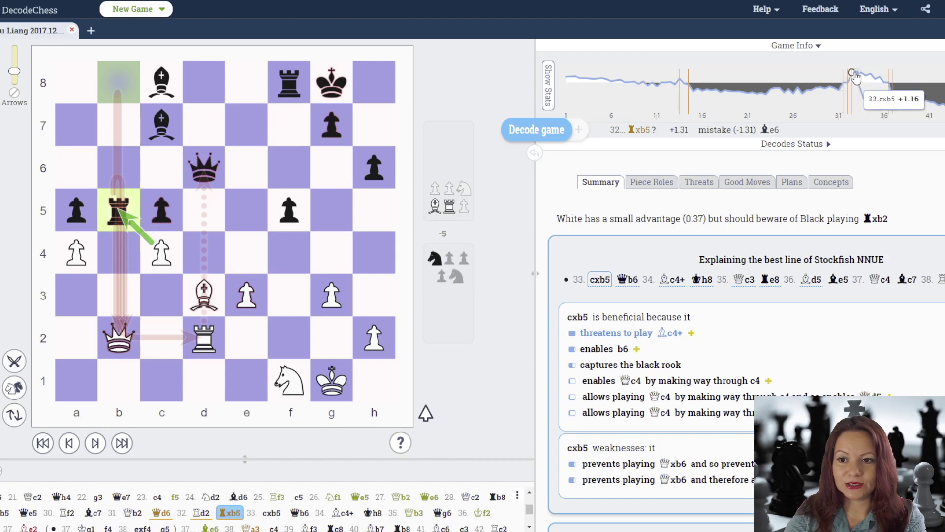
{"action": "mouse_move", "coordinate": [855, 77]}
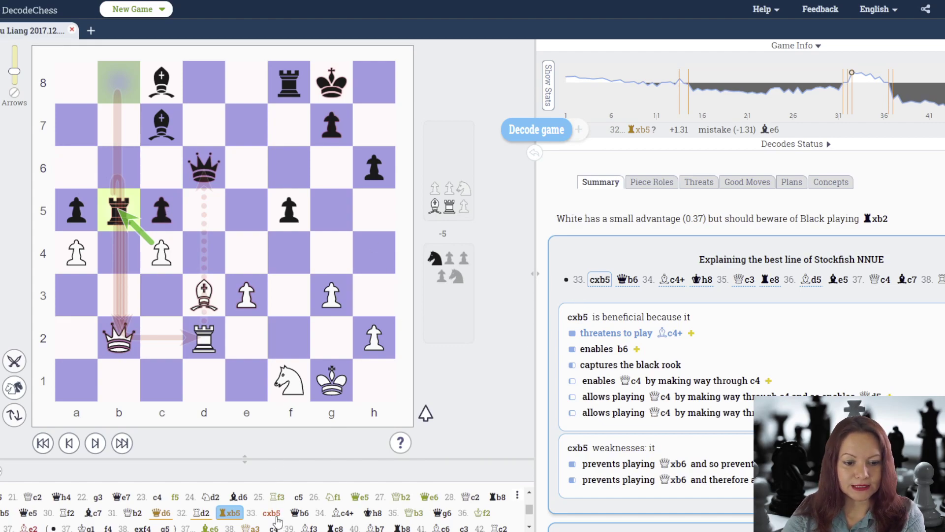
- From 33.cxb5, step through Qb6, Bc4+, Kh8, Qb3, Qg6 and Kf2 to 36...Qf6 (0.00)
{"action": "left_click", "coordinate": [275, 516]}
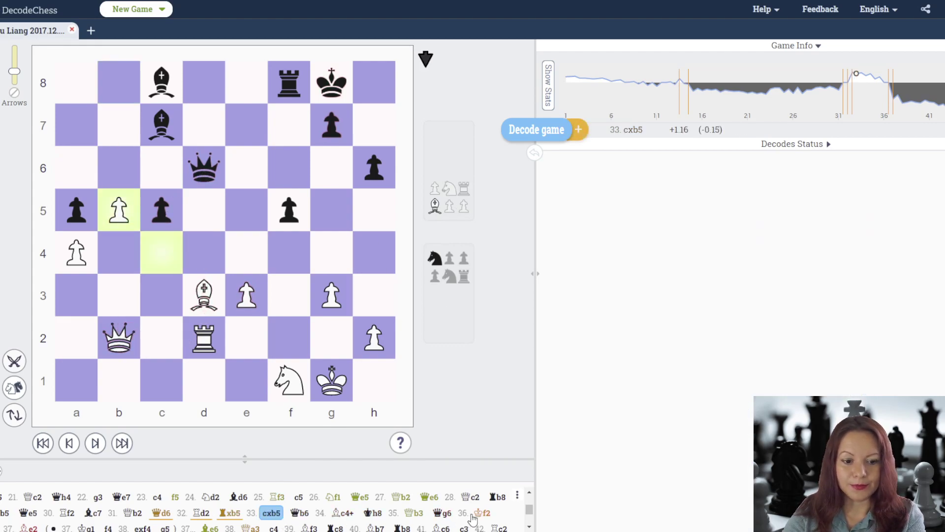
{"action": "key", "text": "Right"}
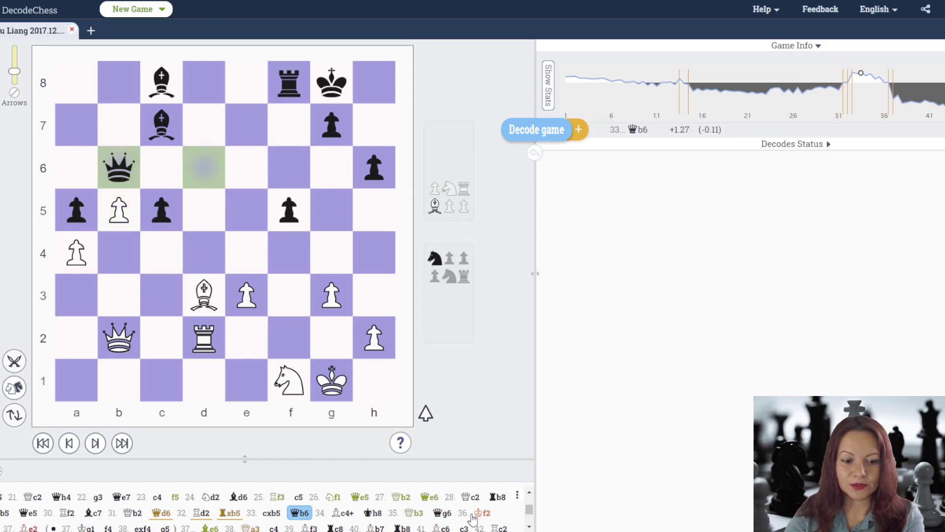
{"action": "key", "text": "Right"}
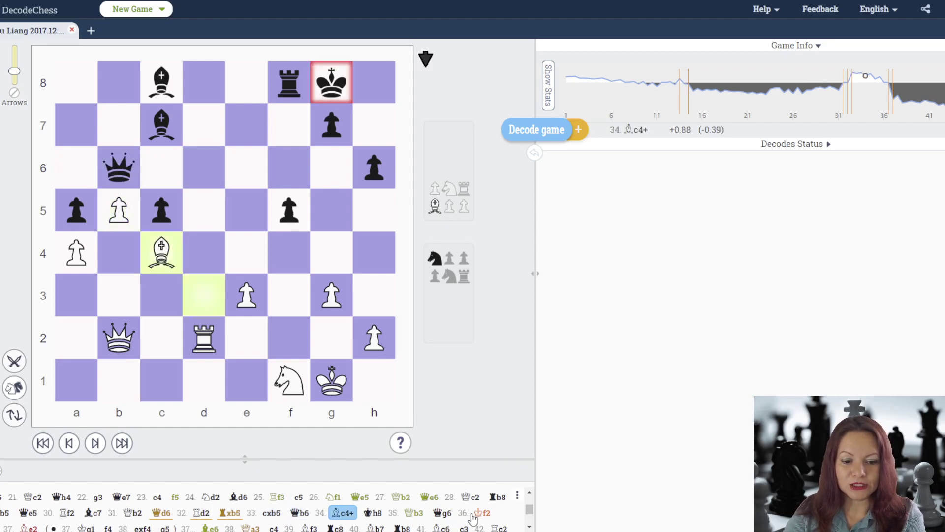
{"action": "key", "text": "Right"}
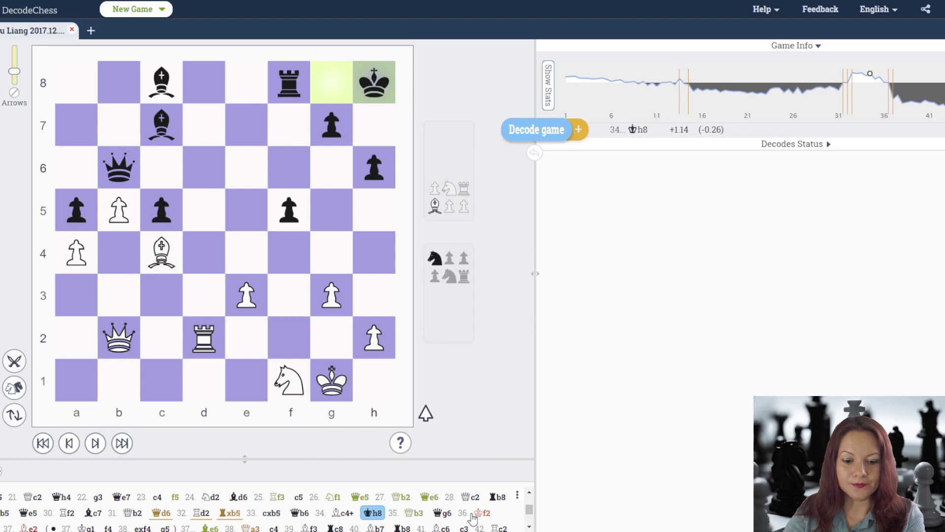
{"action": "key", "text": "Right"}
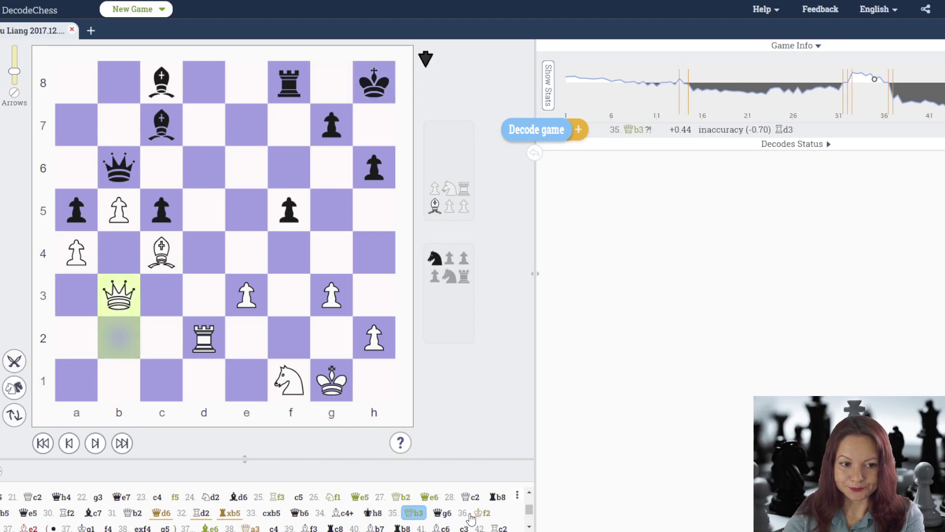
{"action": "key", "text": "Right"}
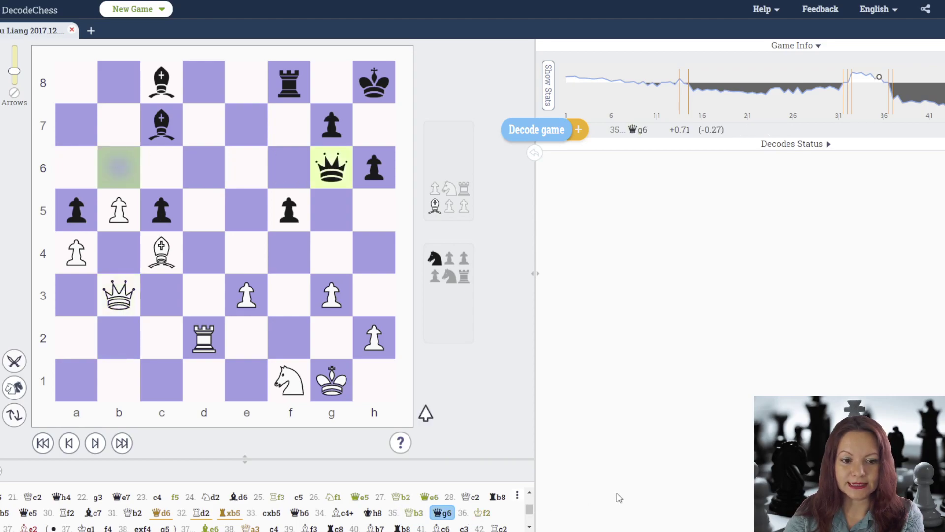
{"action": "key", "text": "Right"}
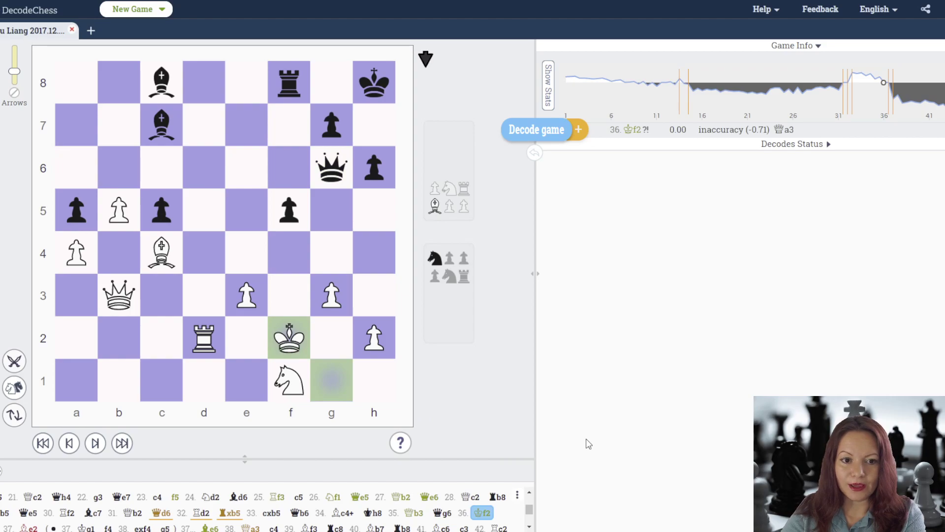
{"action": "key", "text": "Right"}
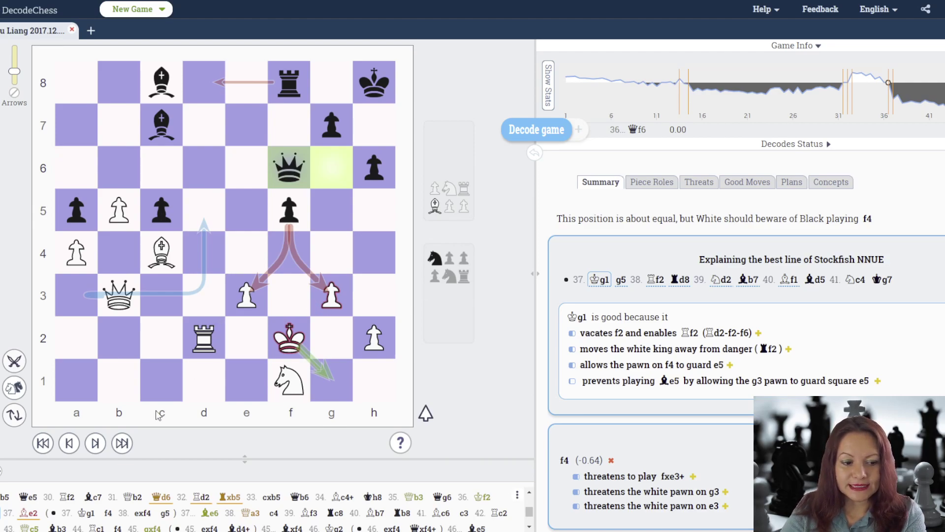
- Compare 36...Qf6 with the 37.Be2 blunder (-2.22), then show Stockfish's reply 37...f4
{"action": "left_click", "coordinate": [30, 514]}
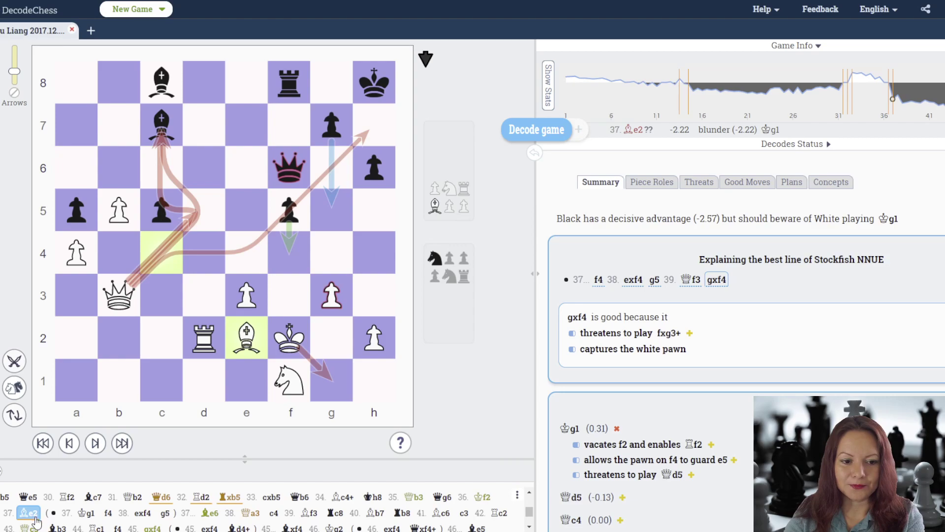
{"action": "key", "text": "Left"}
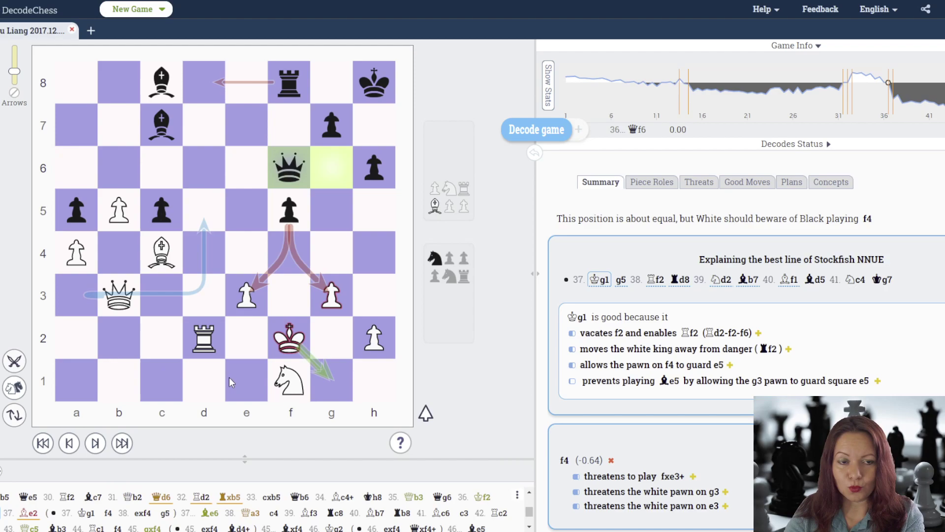
{"action": "key", "text": "Right"}
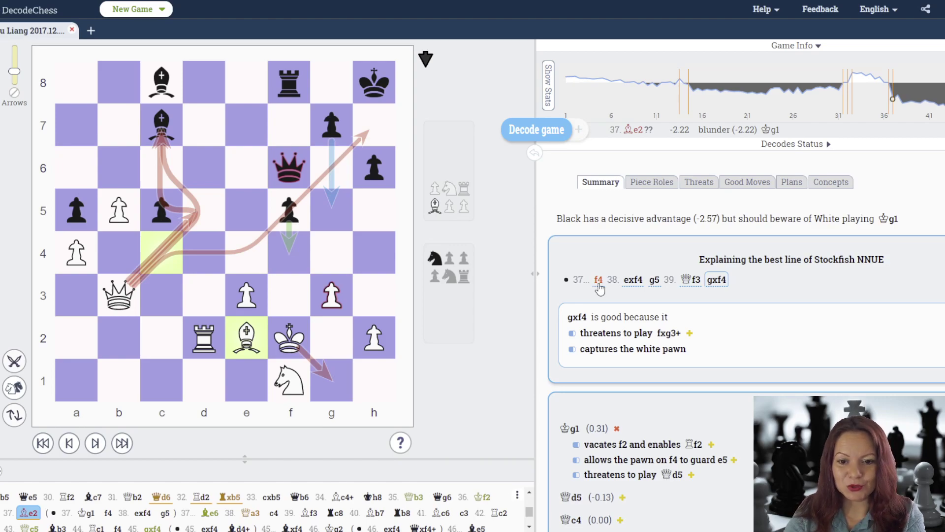
{"action": "key", "text": "Left"}
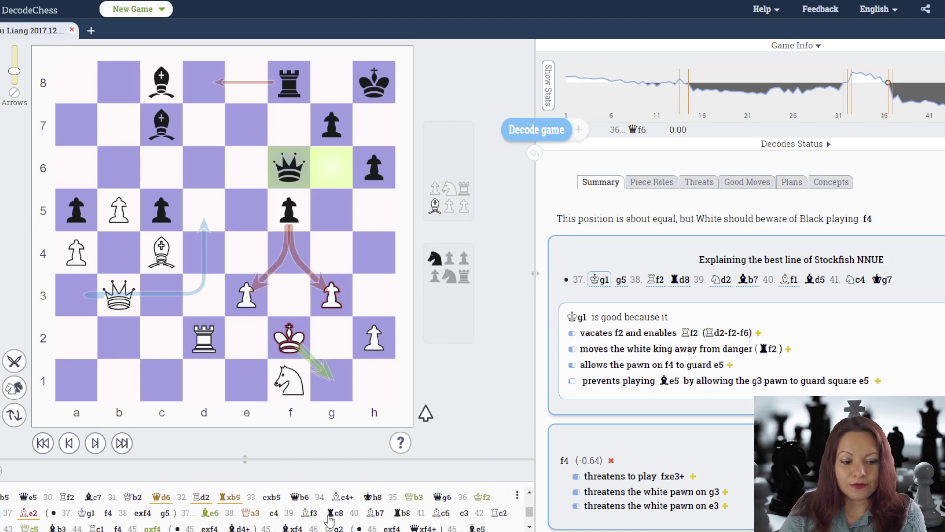
{"action": "left_click", "coordinate": [32, 513]}
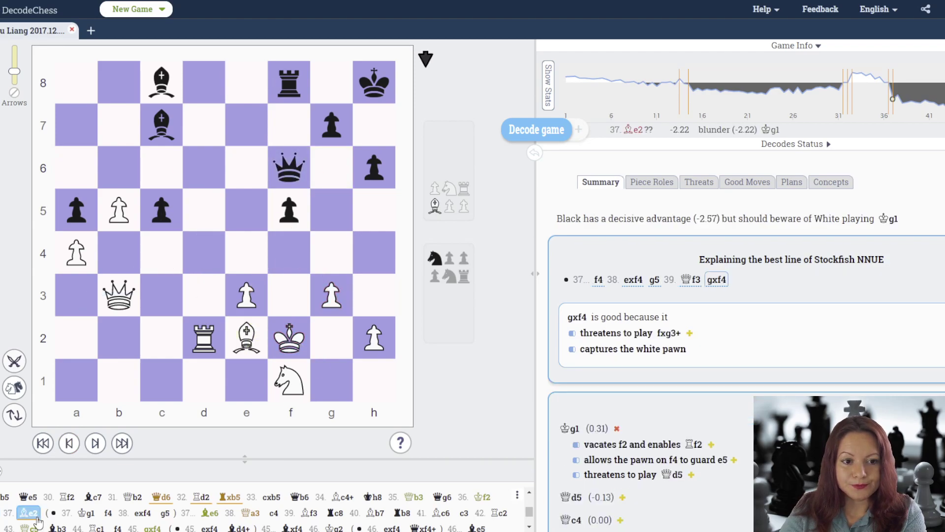
{"action": "key", "text": "Right"}
{"action": "key", "text": "Left"}
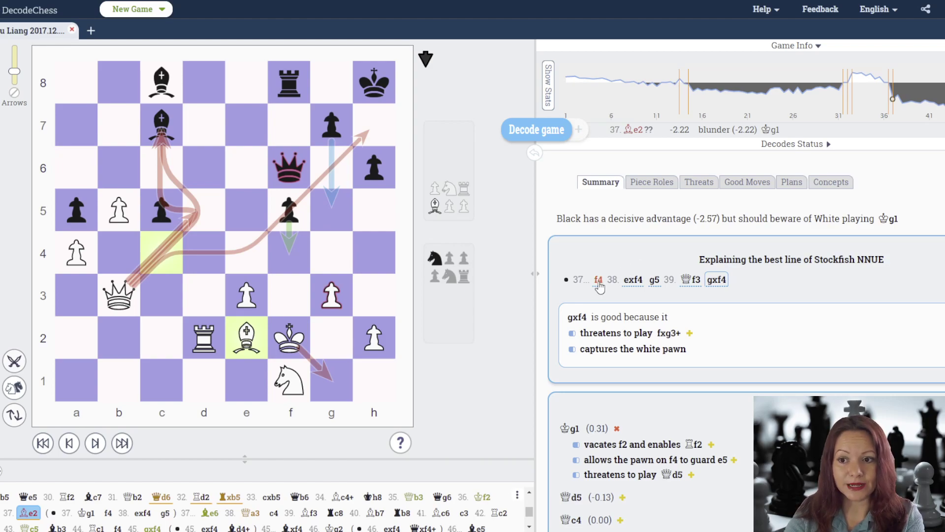
{"action": "left_click", "coordinate": [598, 280]}
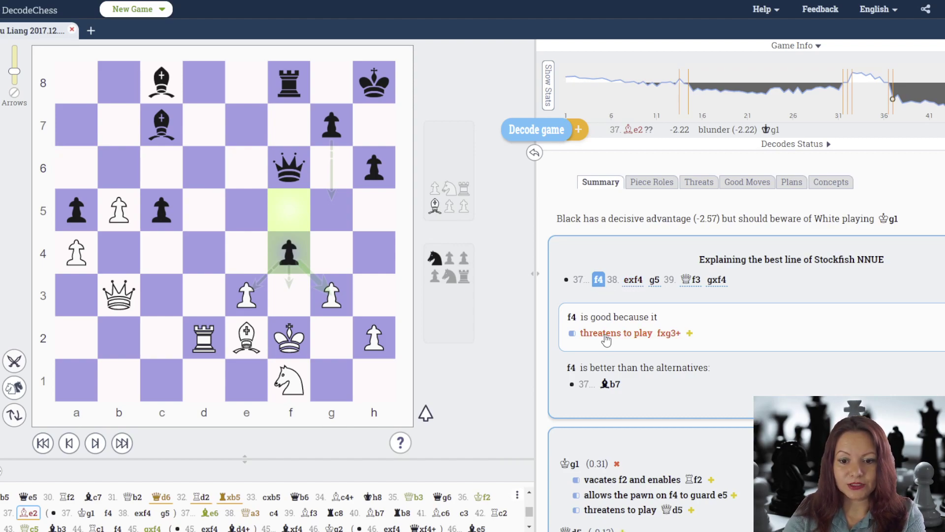
- Expand the fxg3+ threat, play out fxg3+, Ke1 and g2, then collapse it
{"action": "left_click", "coordinate": [690, 334]}
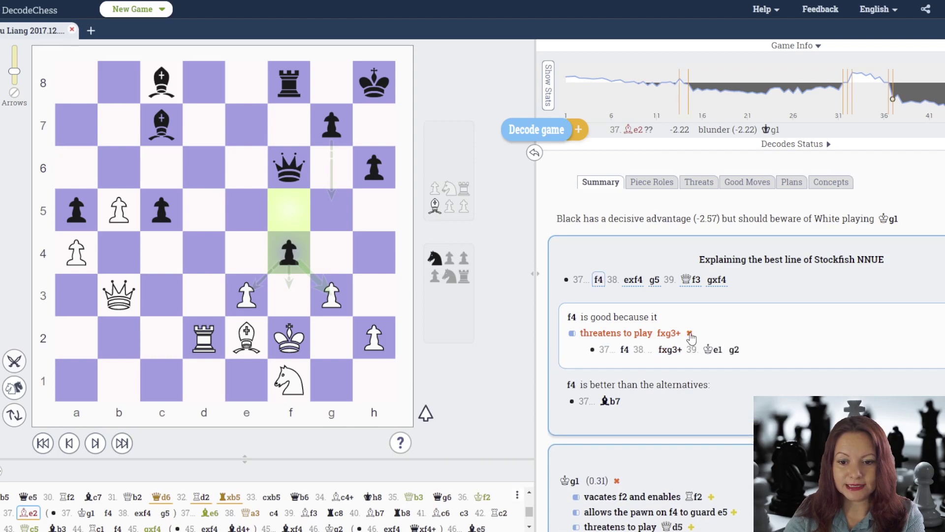
{"action": "left_click", "coordinate": [668, 349]}
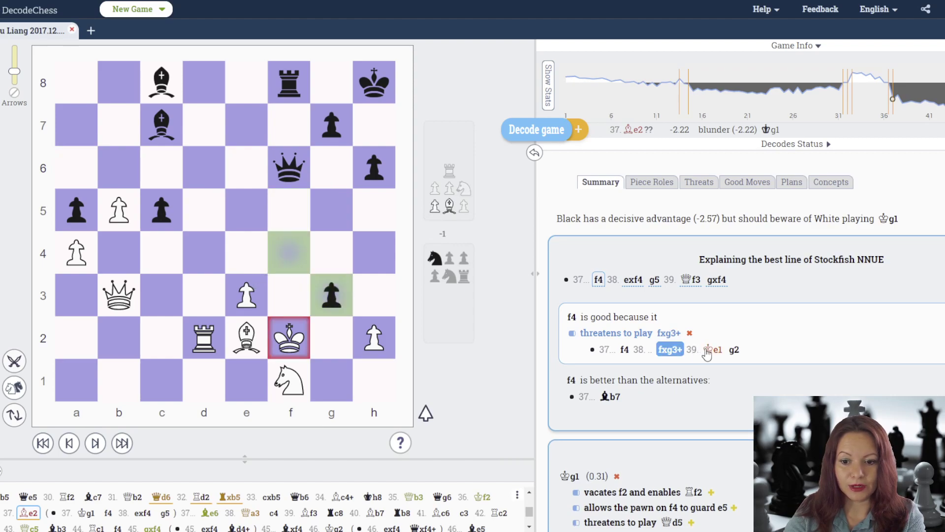
{"action": "left_click", "coordinate": [711, 350]}
{"action": "left_click", "coordinate": [734, 350]}
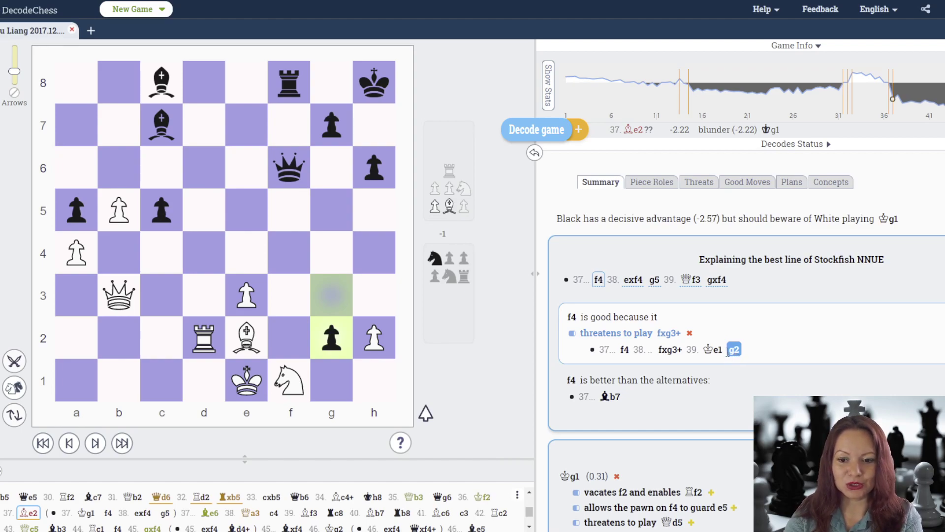
{"action": "left_click", "coordinate": [691, 335]}
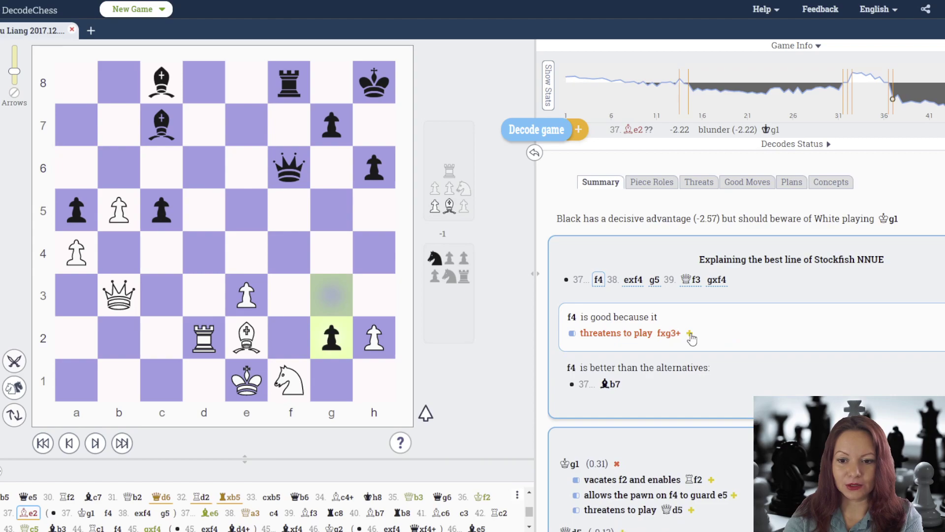
- Step Stockfish's line through 37...f4, exf4, g5, Qf3 and gxf4
{"action": "left_click", "coordinate": [599, 280]}
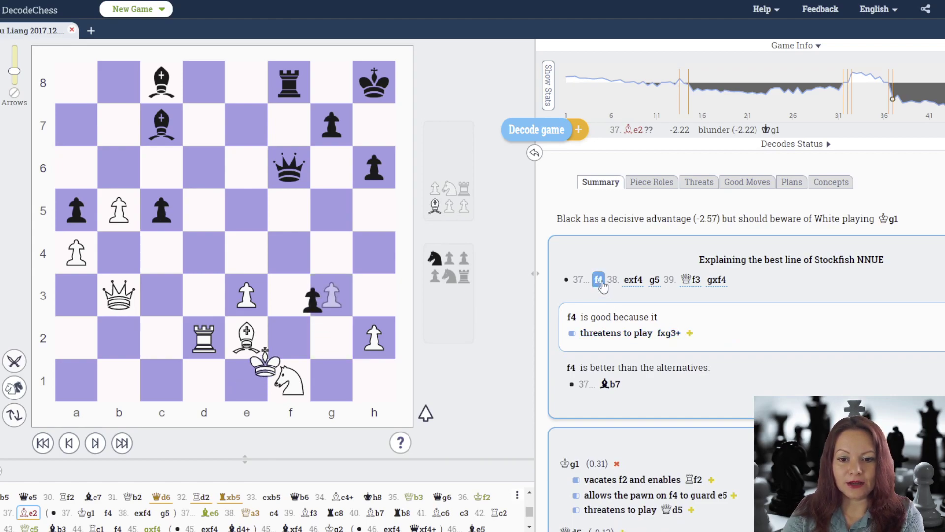
{"action": "left_click", "coordinate": [632, 280]}
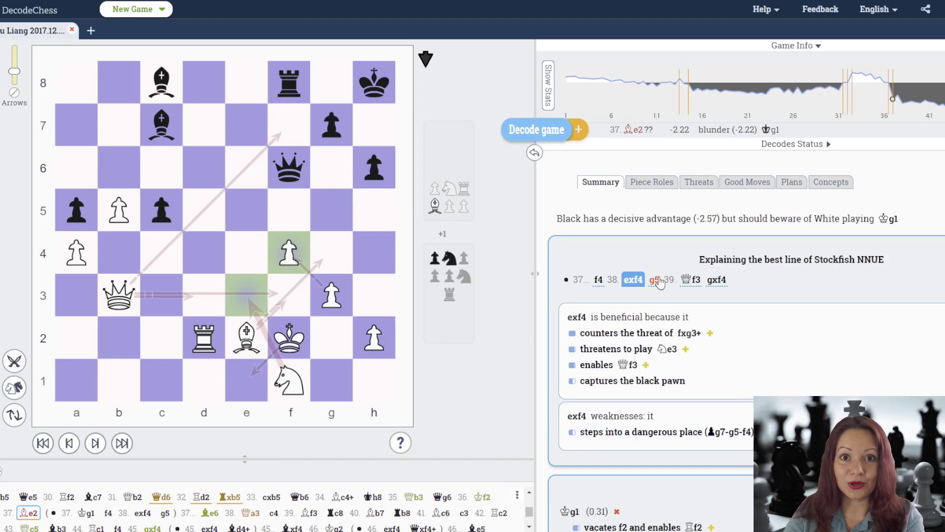
{"action": "left_click", "coordinate": [655, 280]}
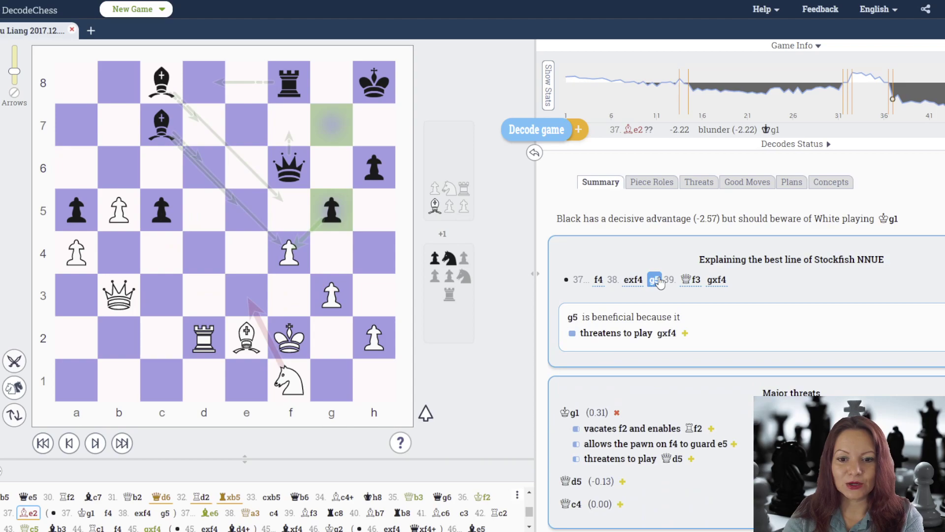
{"action": "left_click", "coordinate": [692, 280]}
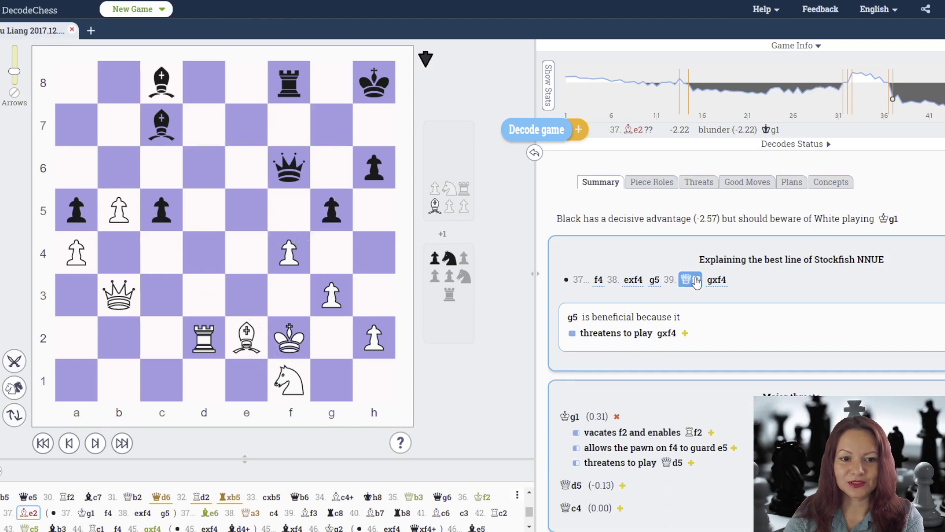
{"action": "left_click", "coordinate": [716, 280]}
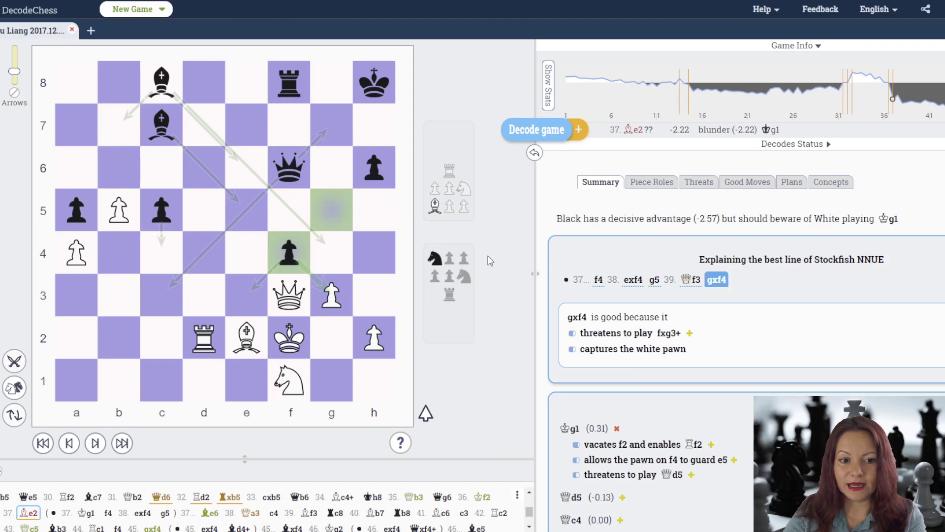
- At 36...Qf6, play out the Kg1, f4, gxf4 example of guarding e5, then preview 37.Kg1
{"action": "left_click", "coordinate": [4, 513]}
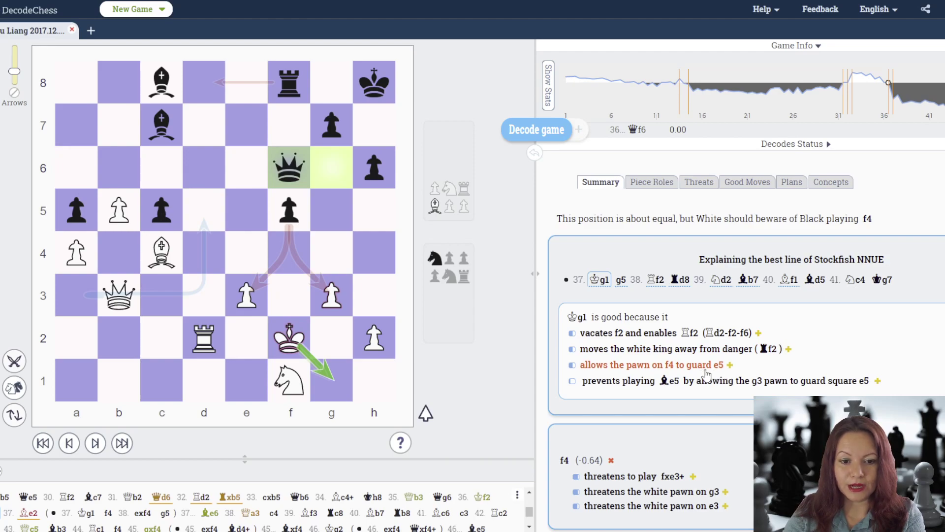
{"action": "left_click", "coordinate": [728, 365]}
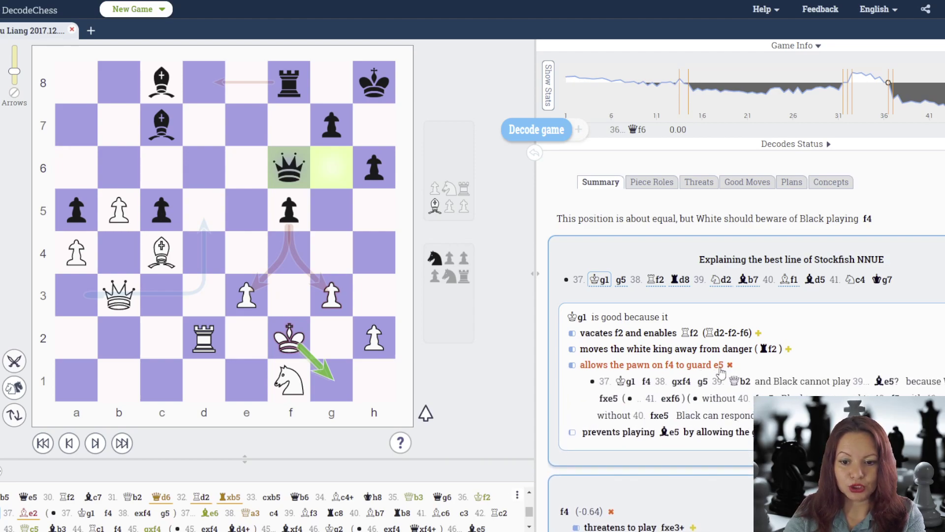
{"action": "left_click", "coordinate": [626, 382]}
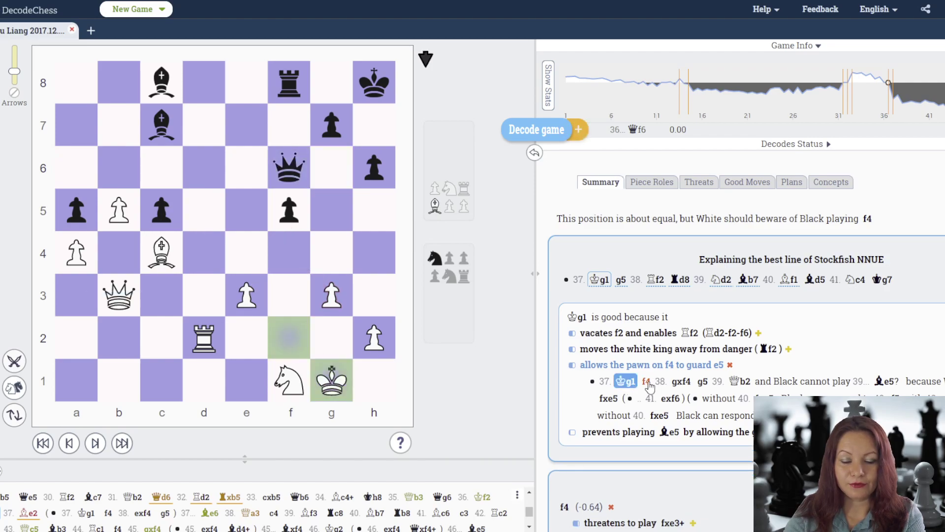
{"action": "left_click", "coordinate": [646, 382]}
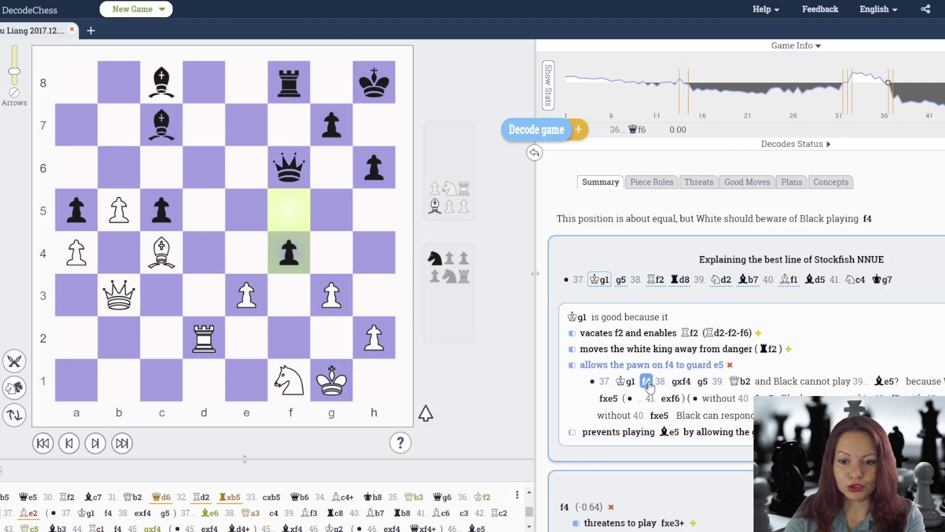
{"action": "left_click", "coordinate": [681, 382]}
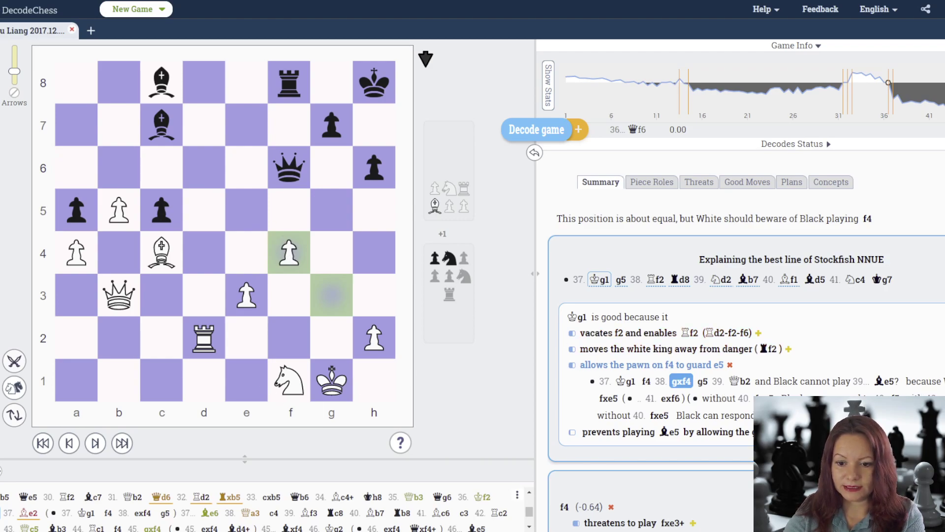
{"action": "left_click", "coordinate": [729, 365]}
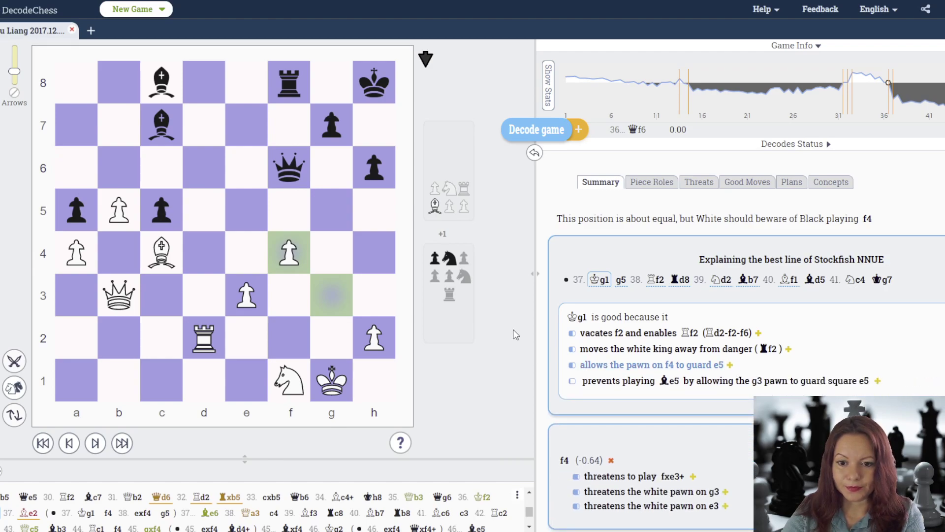
{"action": "left_click", "coordinate": [598, 279]}
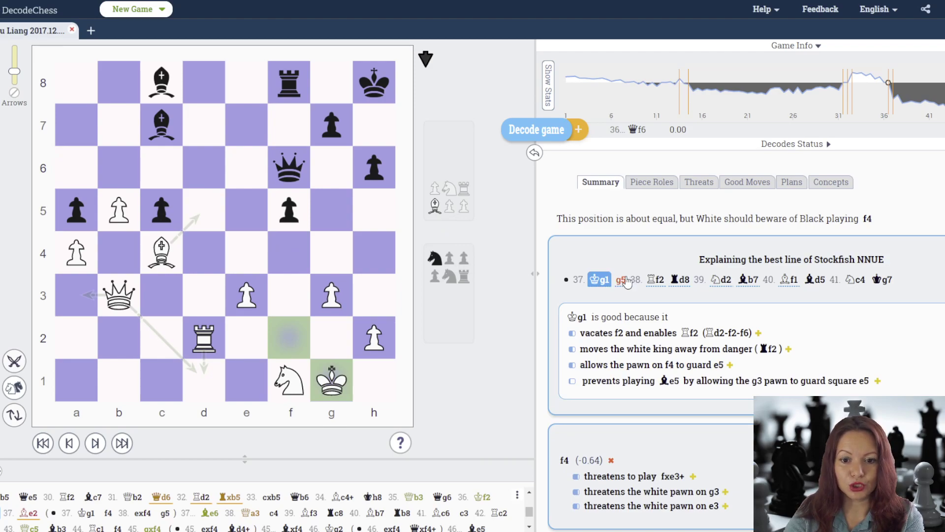
- Step Stockfish's Kg1 line through ...g5, Rf2 and ...Rd8 to 39.Nd2, which enables Ne4 and Nc4
{"action": "left_click", "coordinate": [621, 279]}
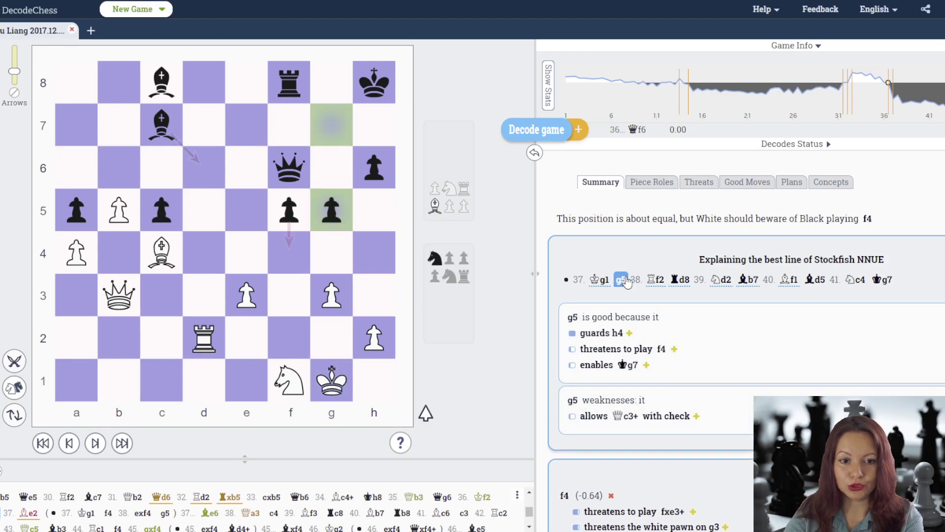
{"action": "left_click", "coordinate": [656, 280]}
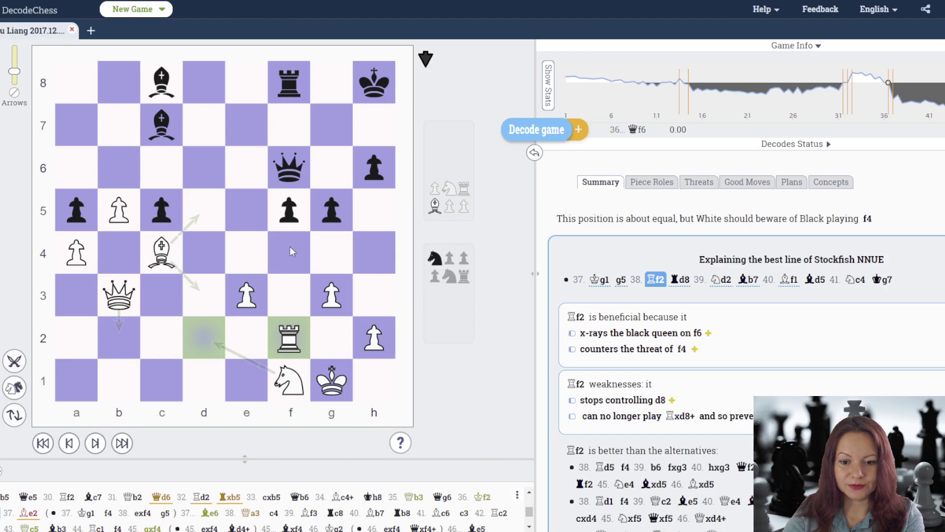
{"action": "left_click", "coordinate": [682, 279]}
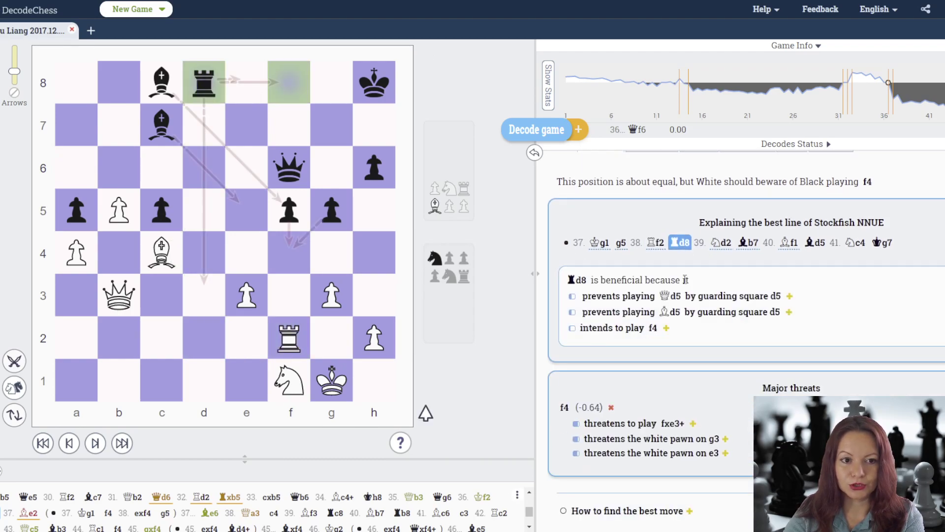
{"action": "left_click", "coordinate": [720, 243]}
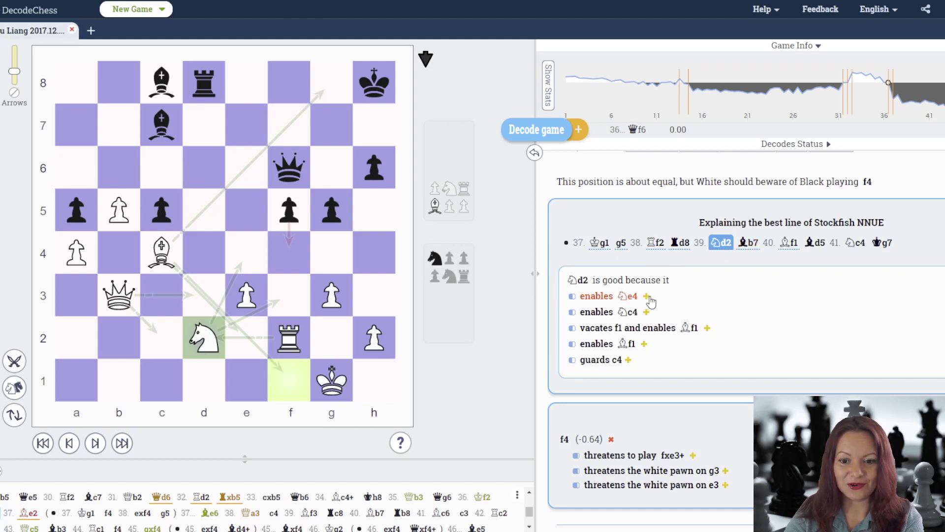
- Expand how Nd2 enables Ne4 after ...h5, then advance the best line to 39...Bb7
{"action": "left_click", "coordinate": [627, 299]}
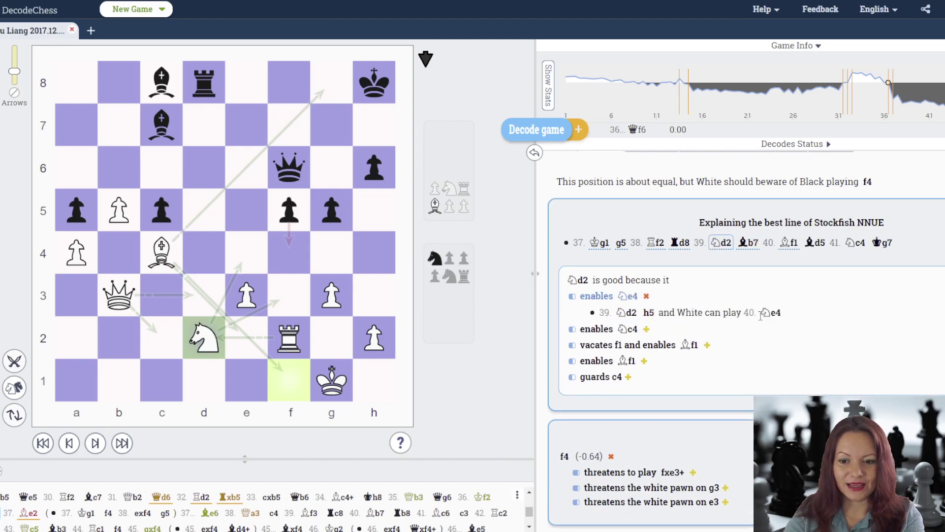
{"action": "left_click", "coordinate": [646, 313]}
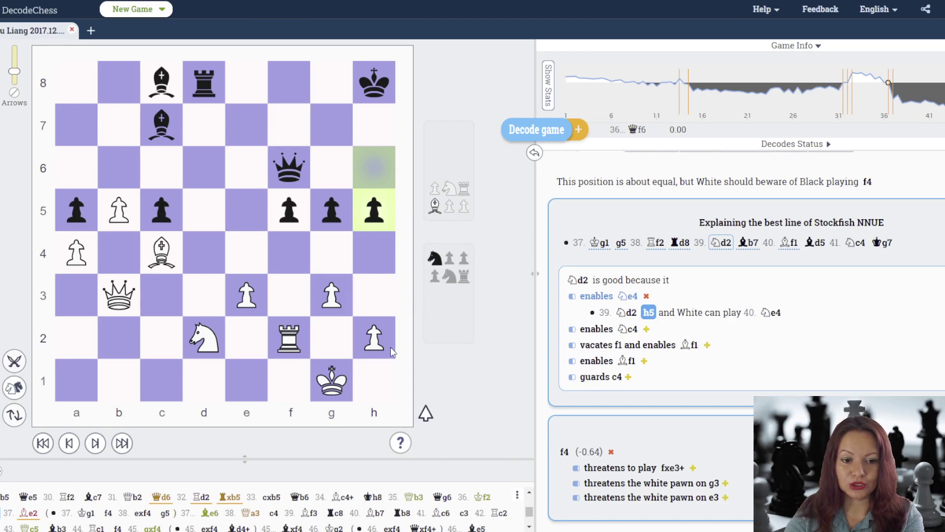
{"action": "left_click", "coordinate": [774, 313]}
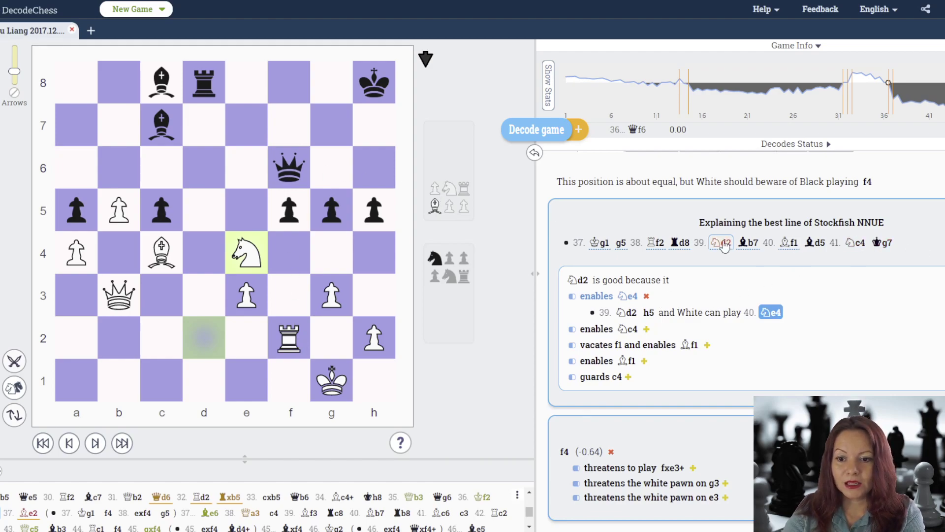
{"action": "left_click", "coordinate": [721, 243]}
{"action": "left_click", "coordinate": [750, 243]}
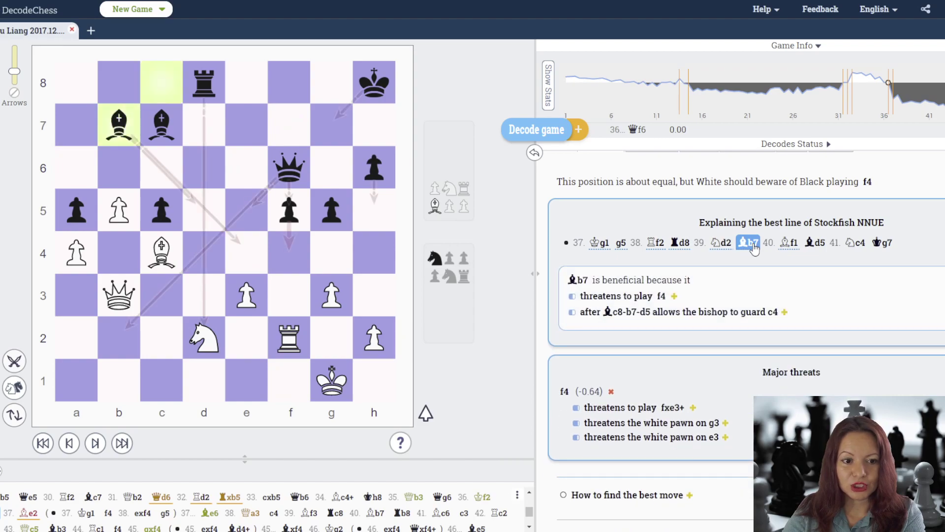
- Play the best line through Bf1, ...Bd5, Nc4 and ...Kg7, then return to the game position
{"action": "left_click", "coordinate": [792, 243]}
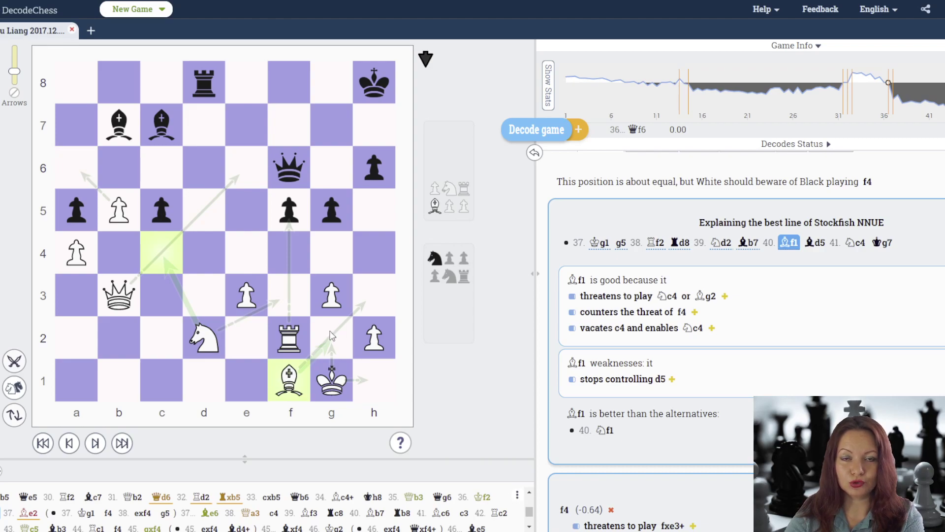
{"action": "left_click", "coordinate": [816, 243]}
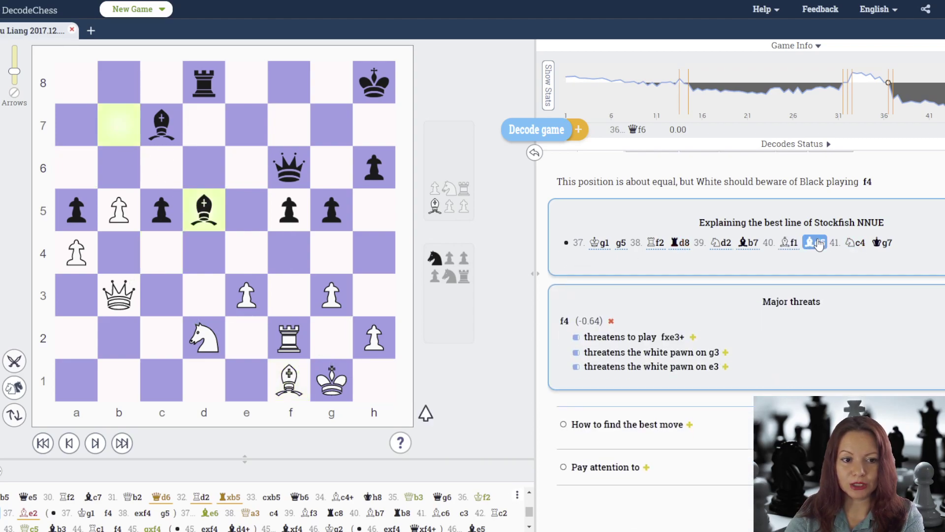
{"action": "left_click", "coordinate": [857, 244]}
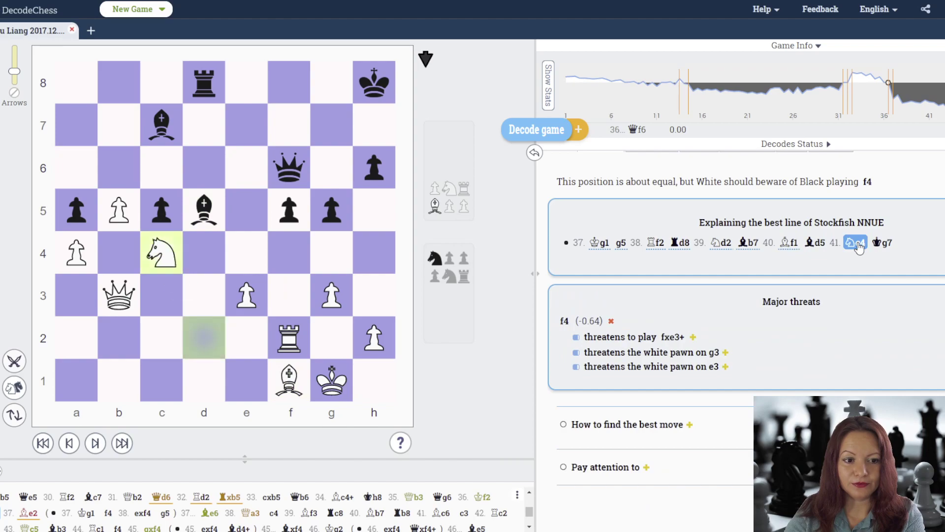
{"action": "left_click", "coordinate": [881, 243]}
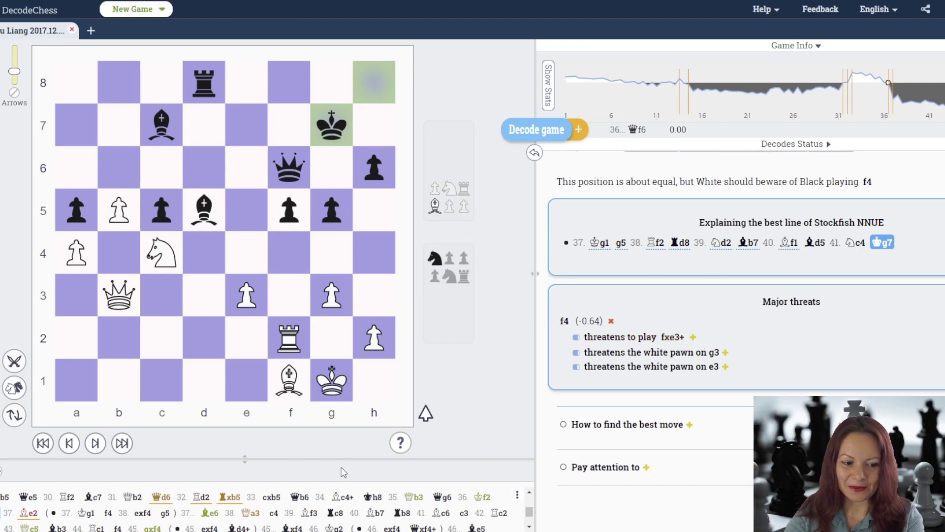
{"action": "key", "text": "Escape"}
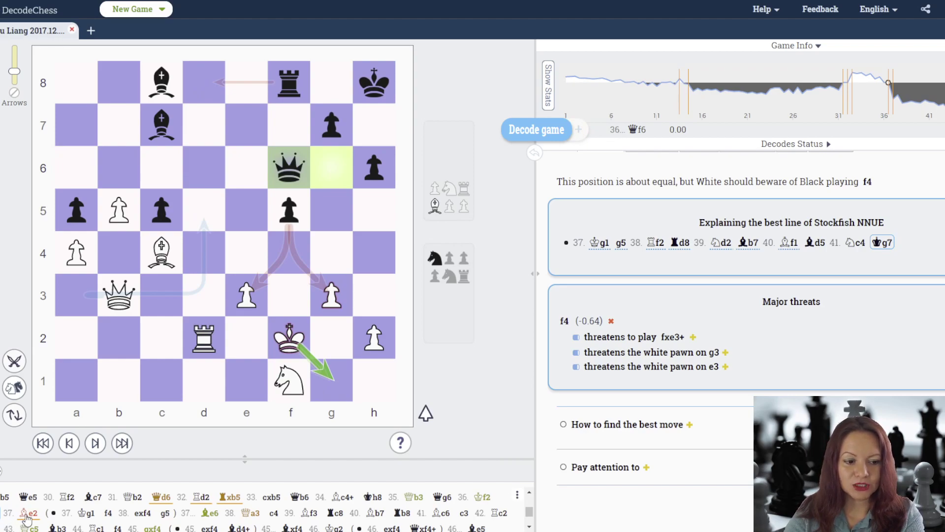
- Step the game from 37.Be2 through ...Be6, 38.Qa3 and ...c4 to 39.Bf3
{"action": "left_click", "coordinate": [28, 513]}
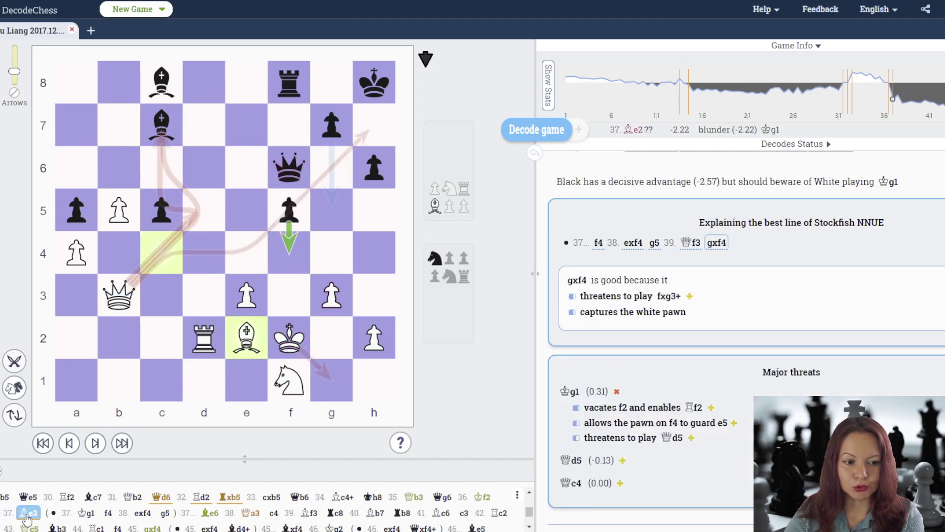
{"action": "left_click", "coordinate": [213, 514]}
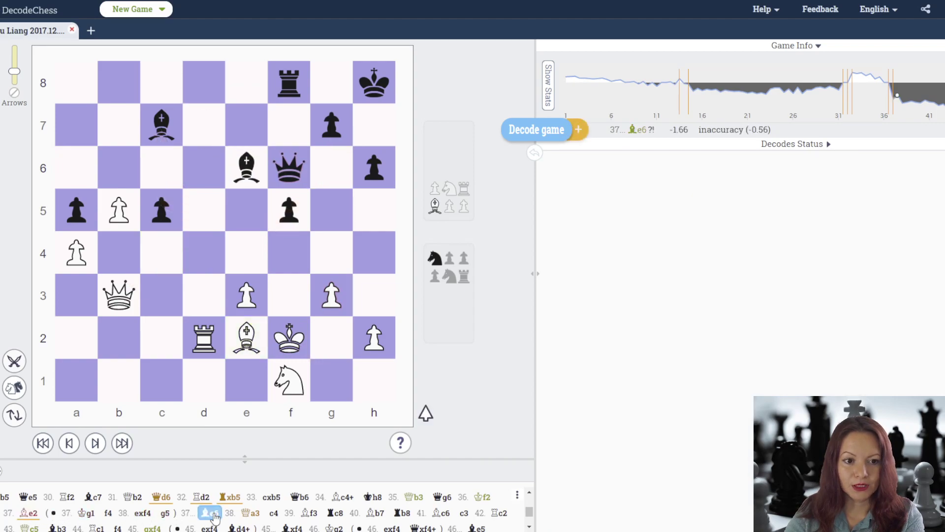
{"action": "left_click", "coordinate": [250, 513]}
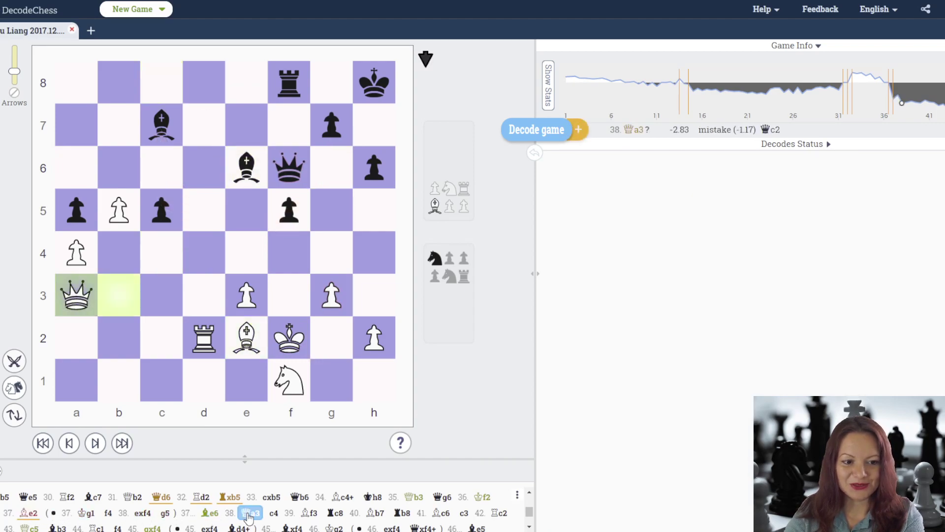
{"action": "left_click", "coordinate": [274, 513]}
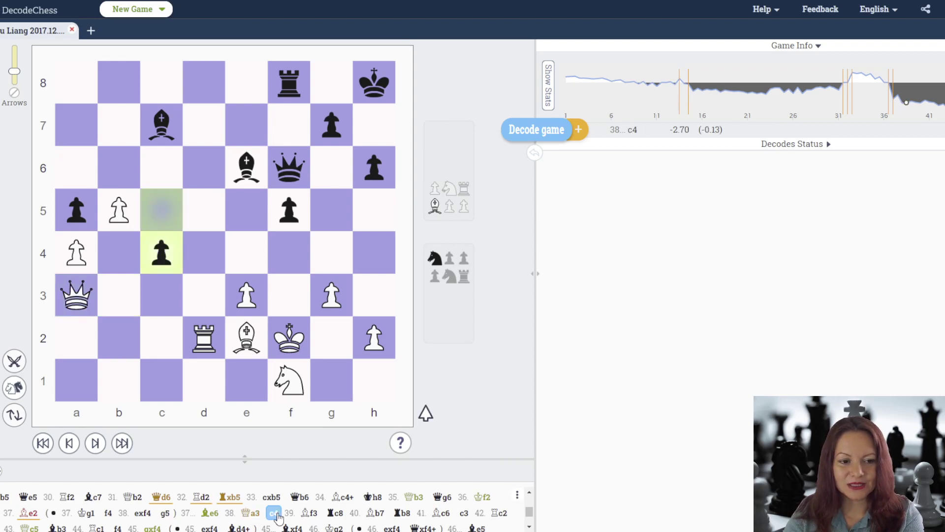
{"action": "left_click", "coordinate": [314, 514]}
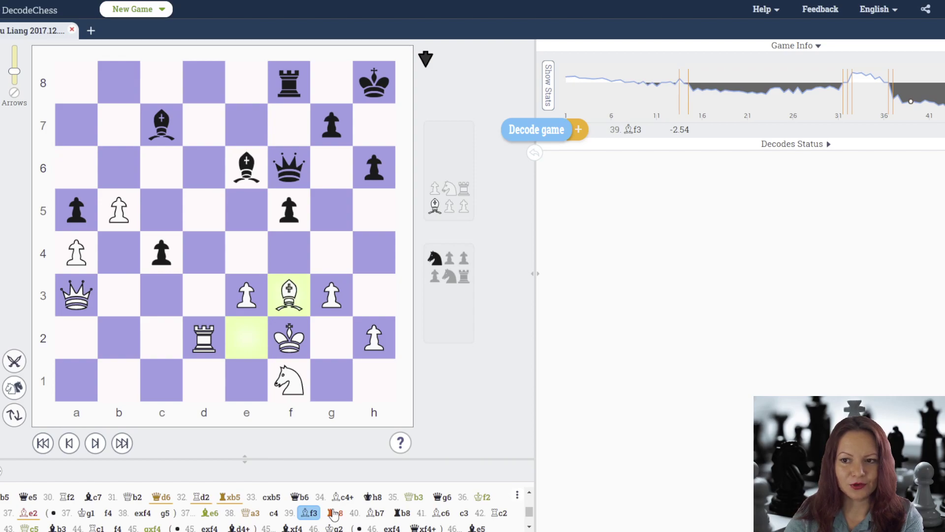
- Continue through 39...Rc8, 40.Bb7 Rb8 and 41.Bc6 c3 to 42.Rc2
{"action": "left_click", "coordinate": [335, 514]}
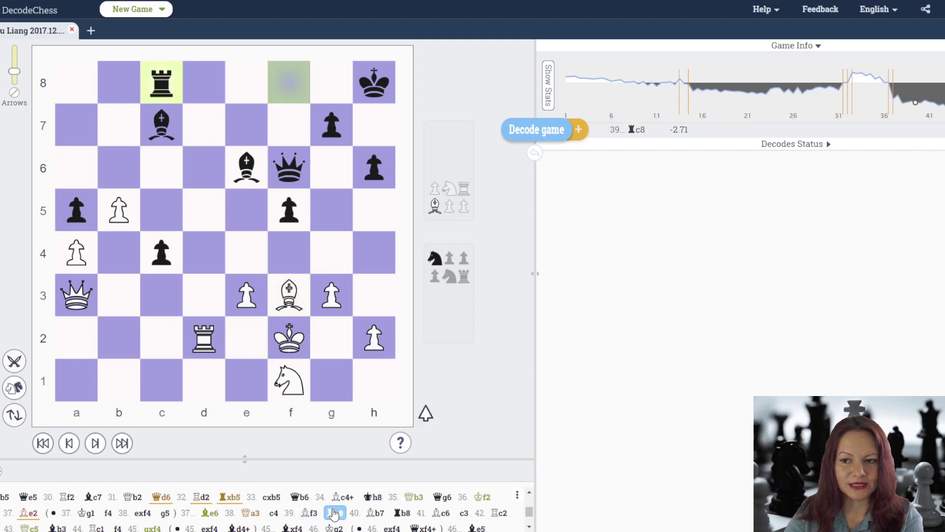
{"action": "left_click", "coordinate": [373, 516]}
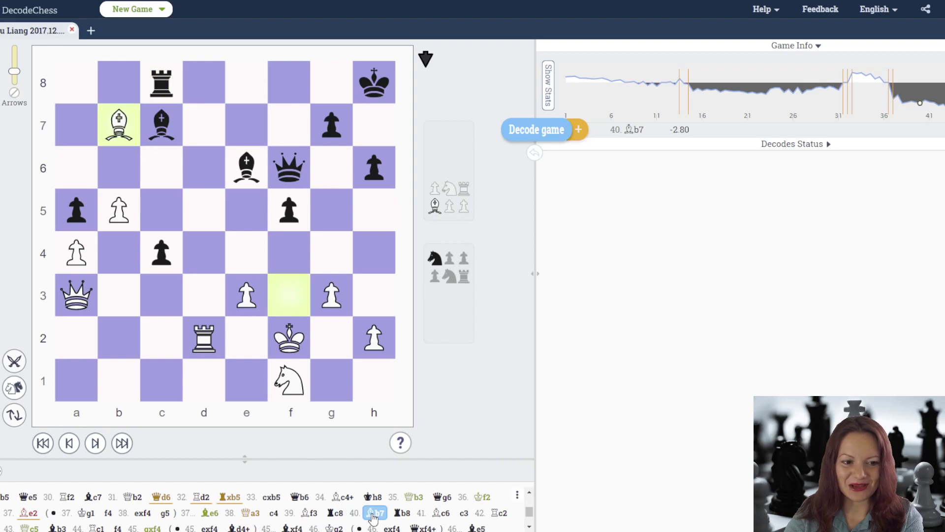
{"action": "left_click", "coordinate": [408, 515]}
{"action": "left_click", "coordinate": [441, 515]}
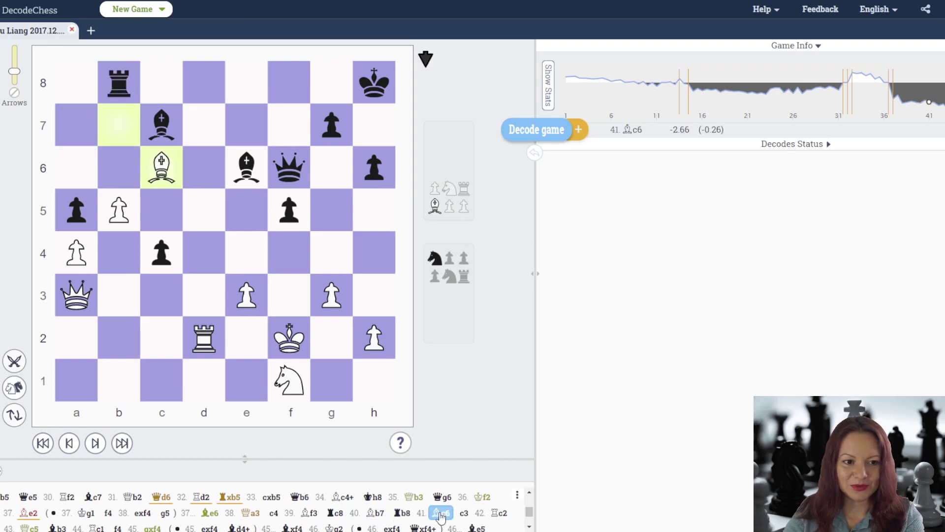
{"action": "left_click", "coordinate": [463, 514]}
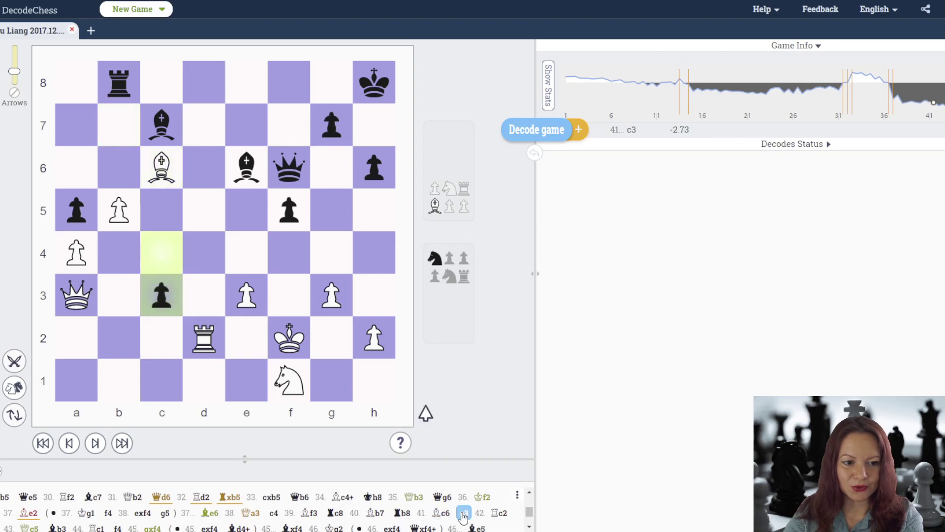
{"action": "key", "text": "Right"}
- Step the game from 42...Be5 through 44...f4 and 45...Bxf4 to 46.Kg2
{"action": "left_click", "coordinate": [471, 528]}
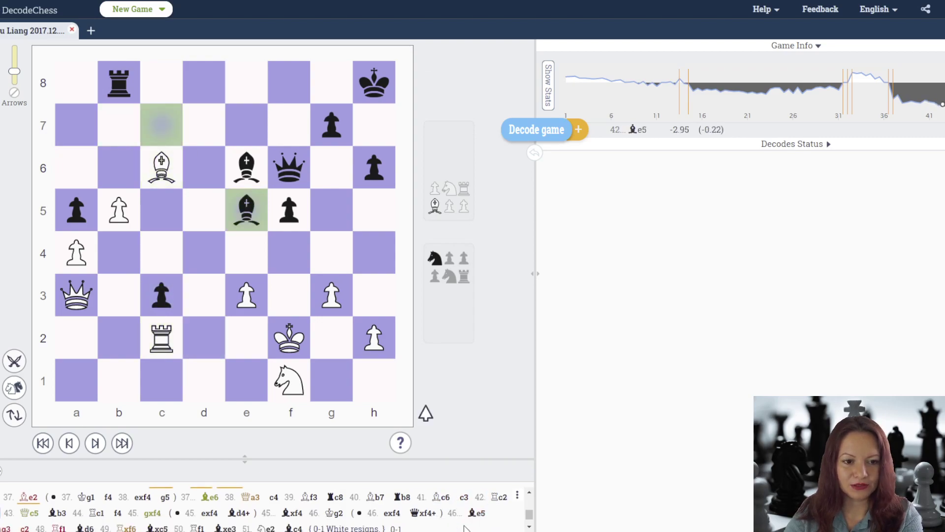
{"action": "key", "text": "Right"}
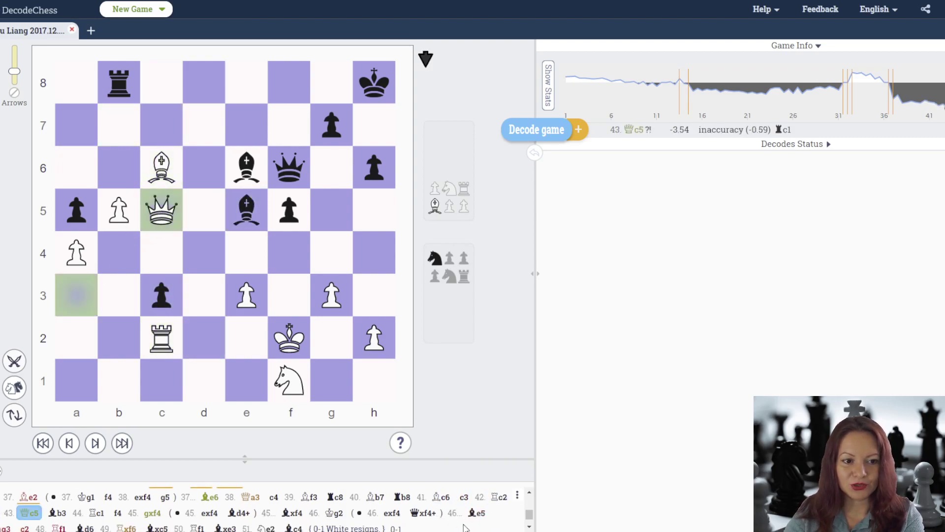
{"action": "key", "text": "Right"}
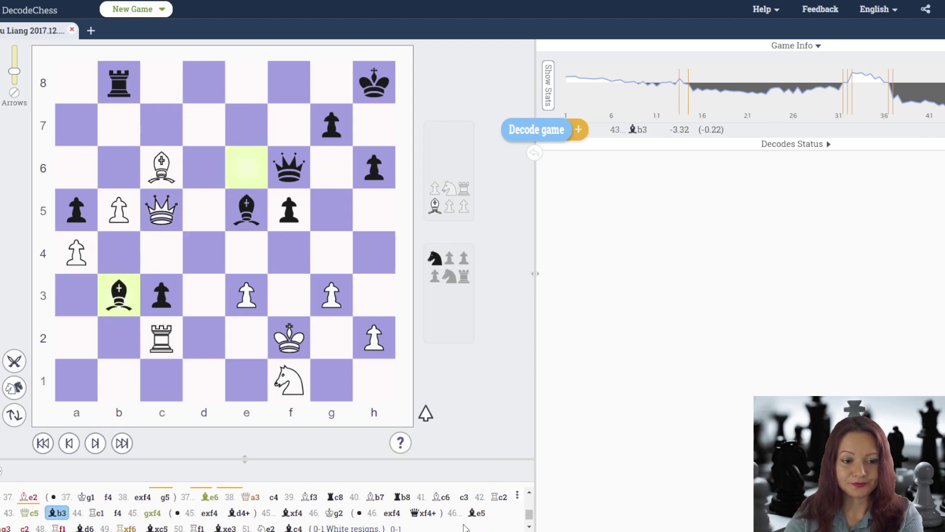
{"action": "key", "text": "Right"}
{"action": "key", "text": "Right"}
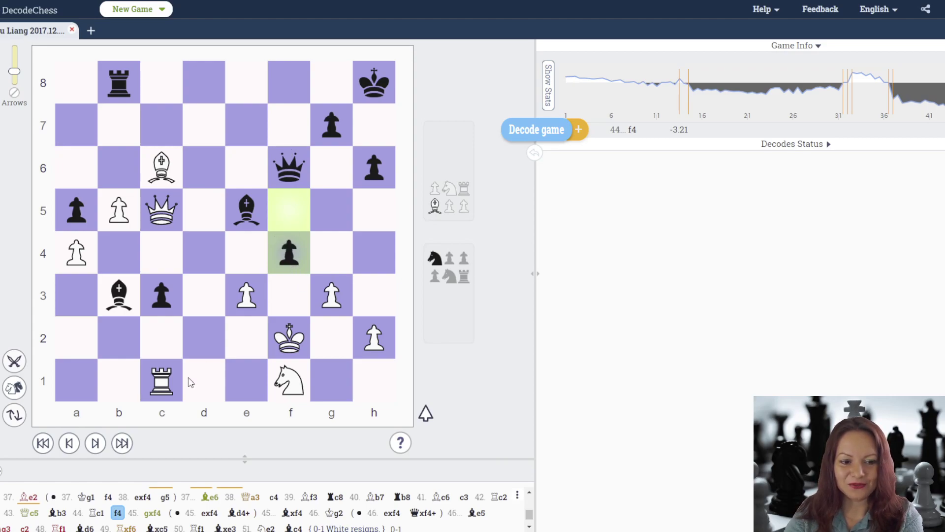
{"action": "key", "text": "Right"}
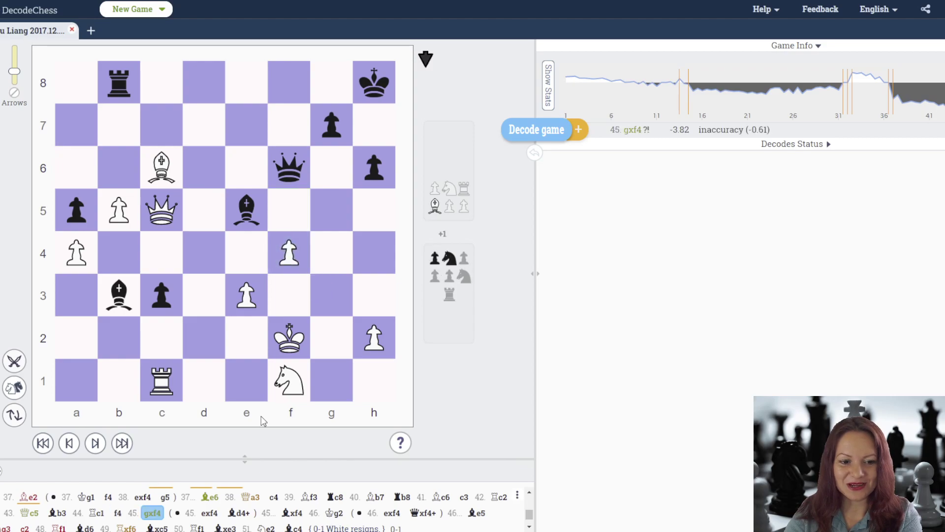
{"action": "key", "text": "Right"}
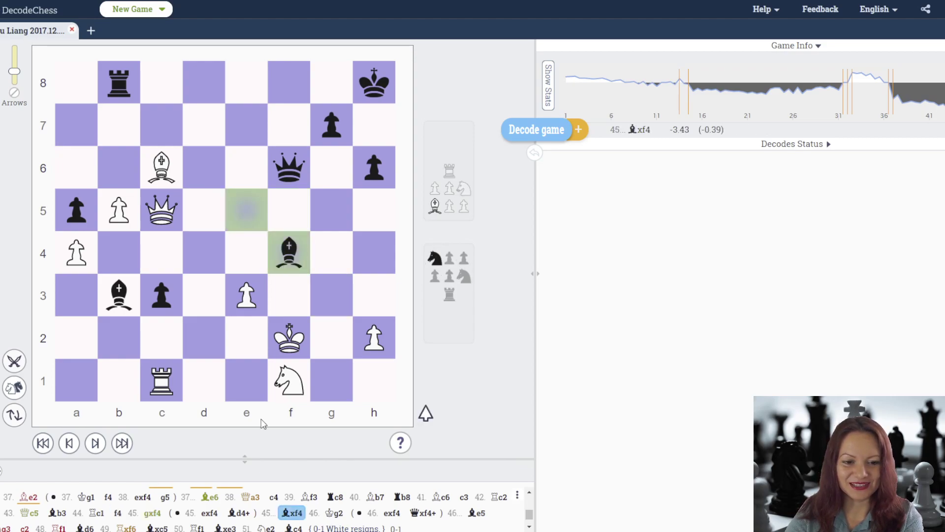
{"action": "key", "text": "Right"}
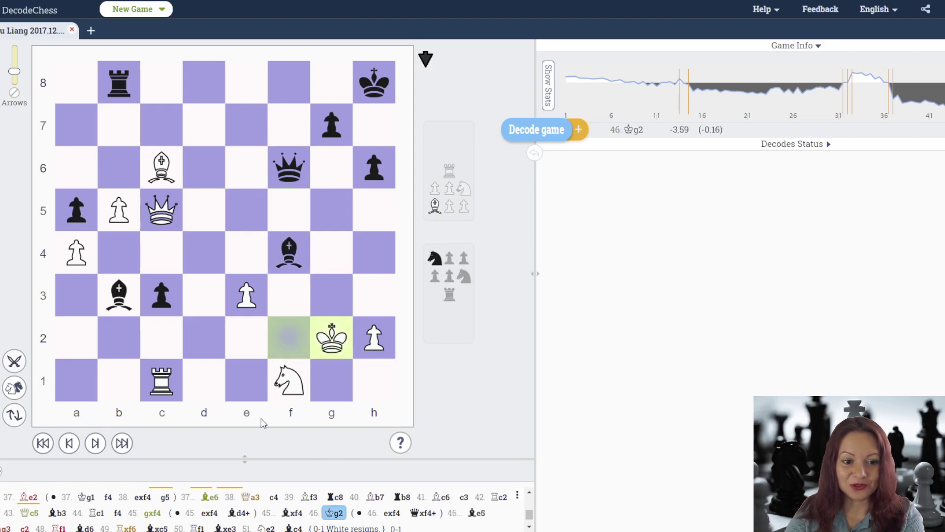
- Continue from 46...Be5 through 48...Bd6 and 50...Bxe3 to move 51, where White resigns
{"action": "key", "text": "Right"}
{"action": "key", "text": "Right"}
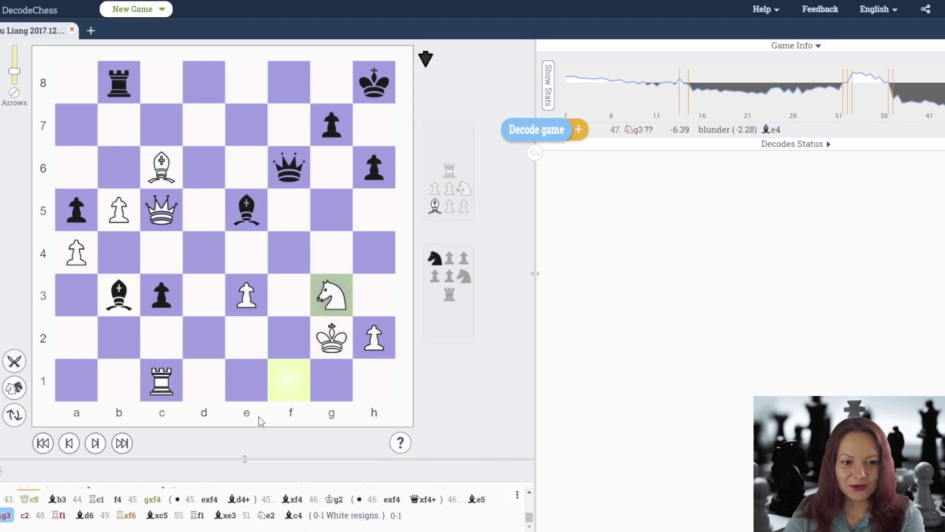
{"action": "key", "text": "Right"}
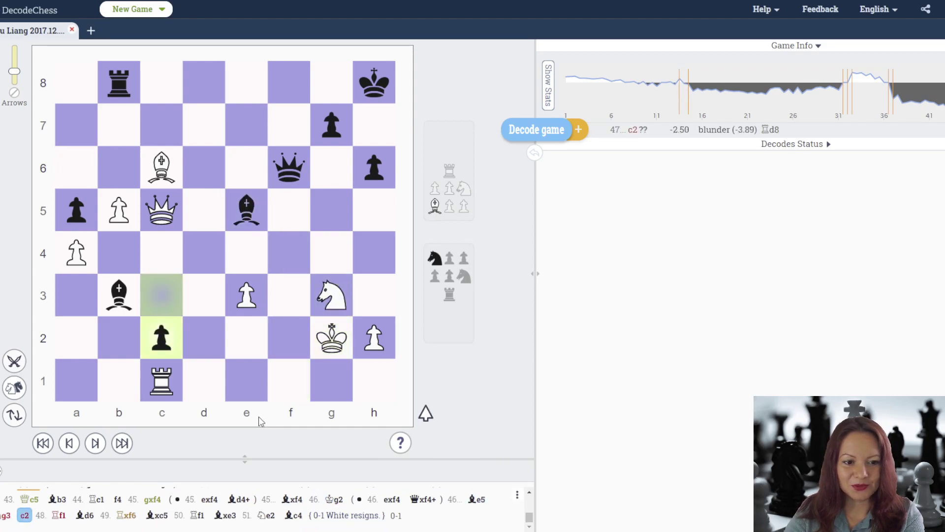
{"action": "key", "text": "Right"}
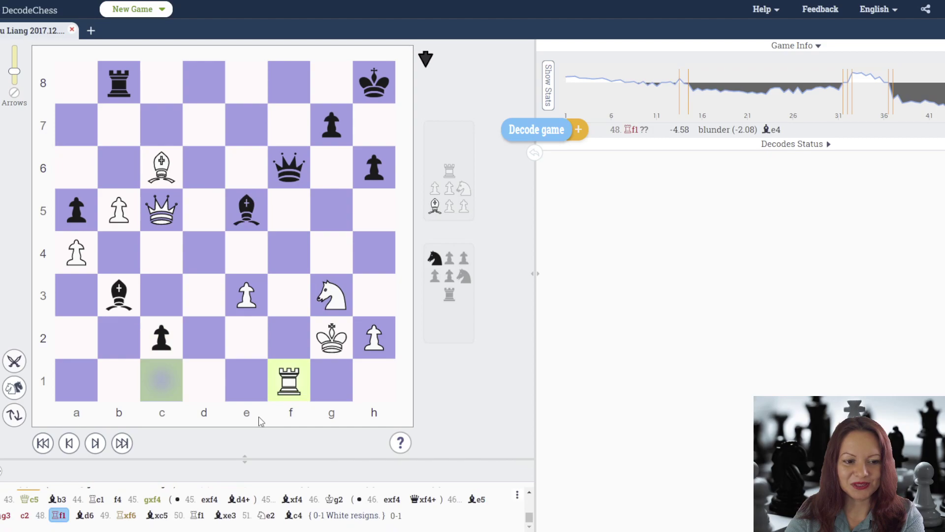
{"action": "key", "text": "Right"}
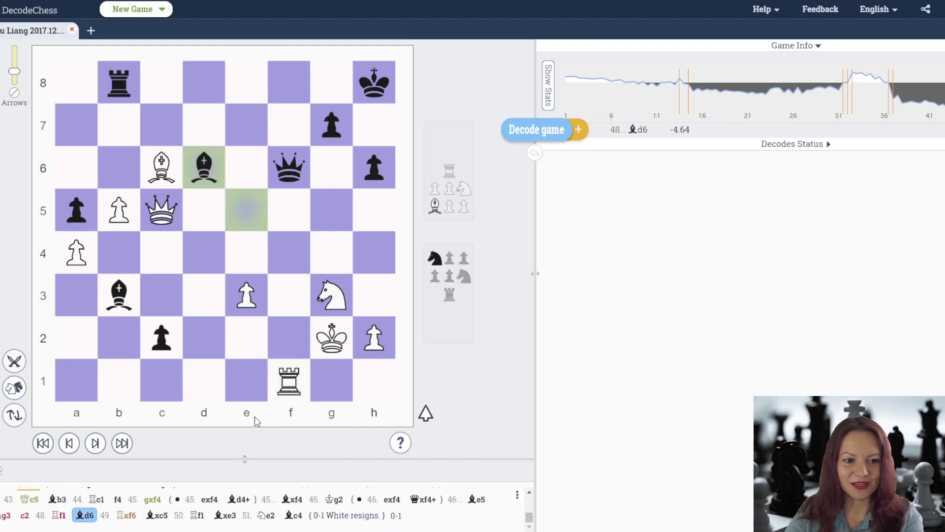
{"action": "key", "text": "Right"}
{"action": "key", "text": "Right"}
{"action": "key", "text": "Right"}
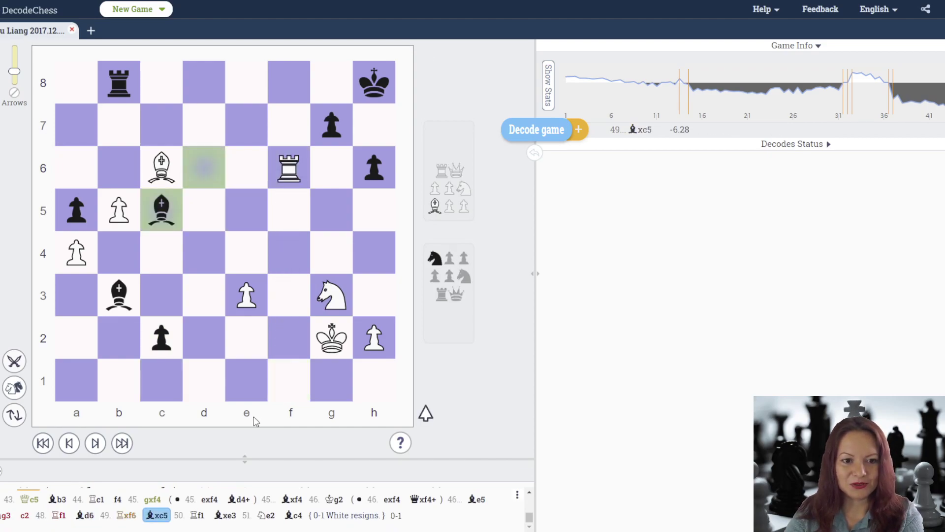
{"action": "key", "text": "Right"}
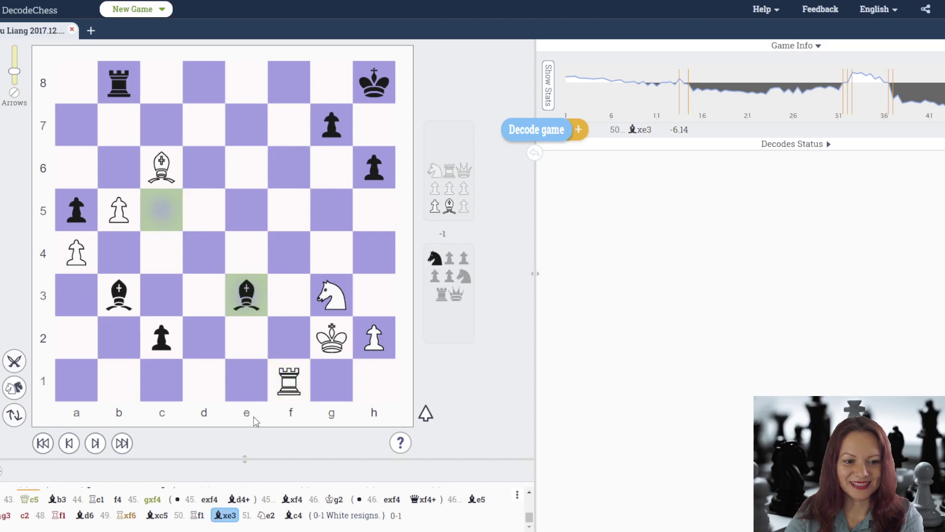
{"action": "key", "text": "Right"}
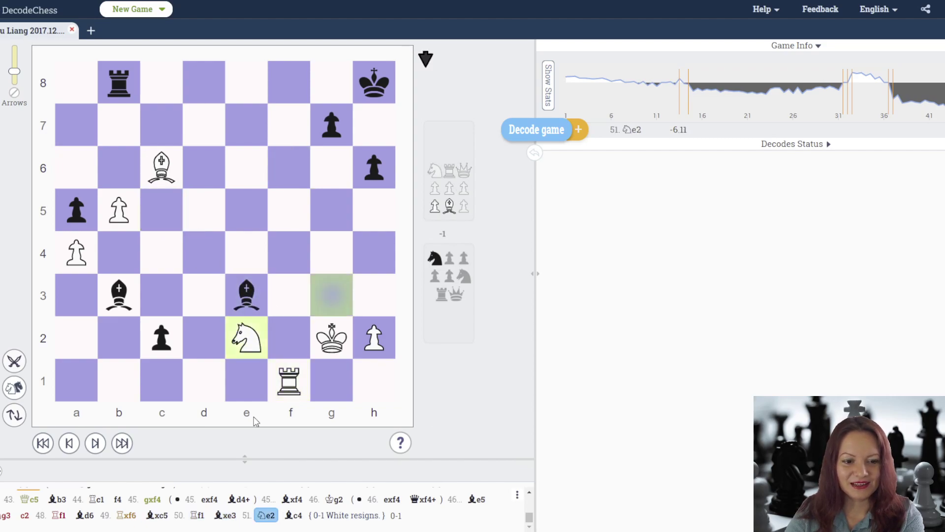
{"action": "key", "text": "Right"}
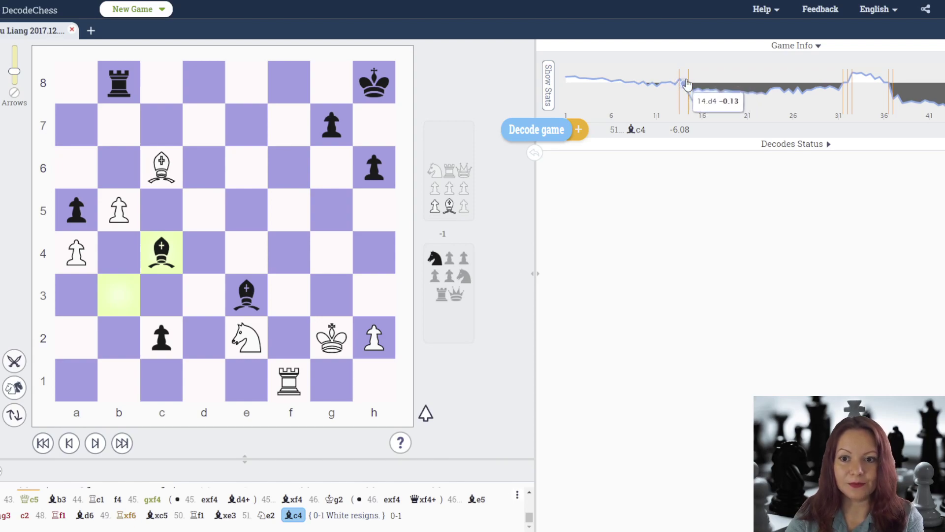
- Revisit 14...h6 and play 15.Bxf6 Qxf6, explained as countering Bxd8 and intending Nf4
{"action": "left_click", "coordinate": [680, 81]}
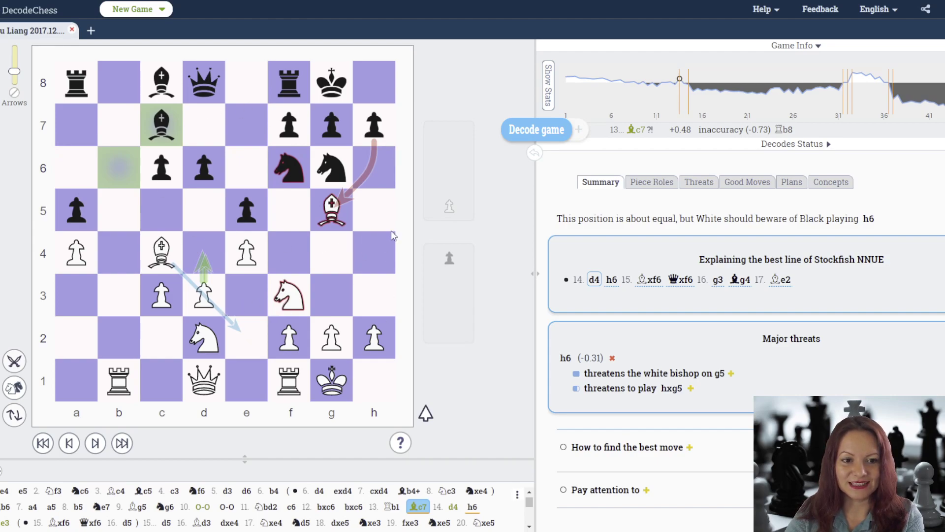
{"action": "key", "text": "Right"}
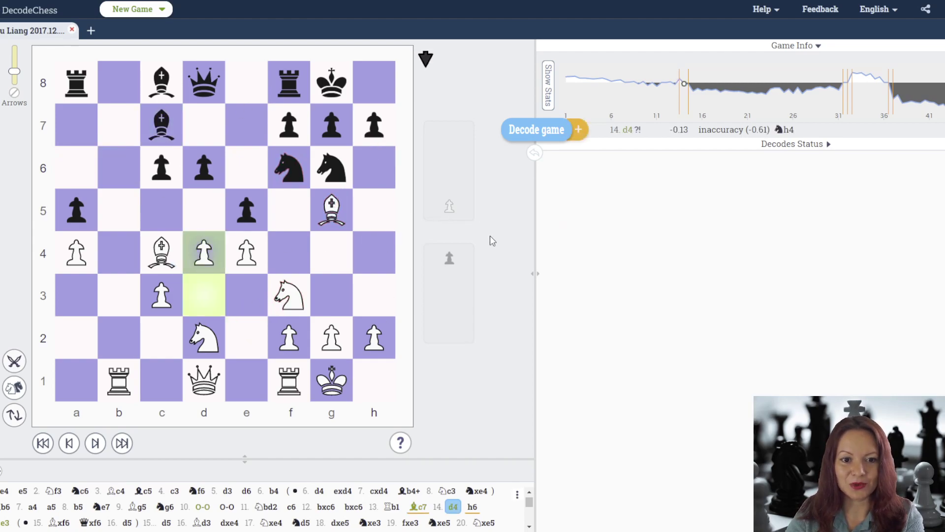
{"action": "key", "text": "Right"}
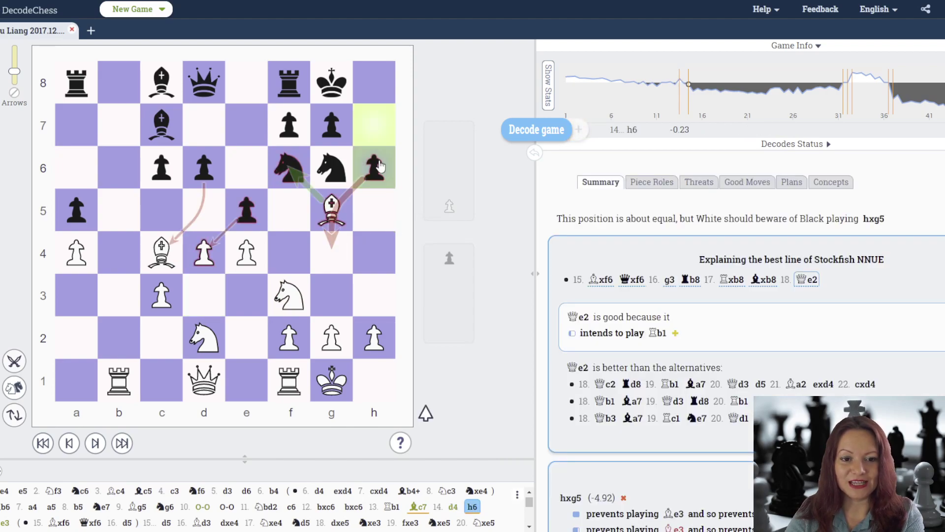
{"action": "left_click_drag", "start_coordinate": [322, 222], "coordinate": [287, 173]}
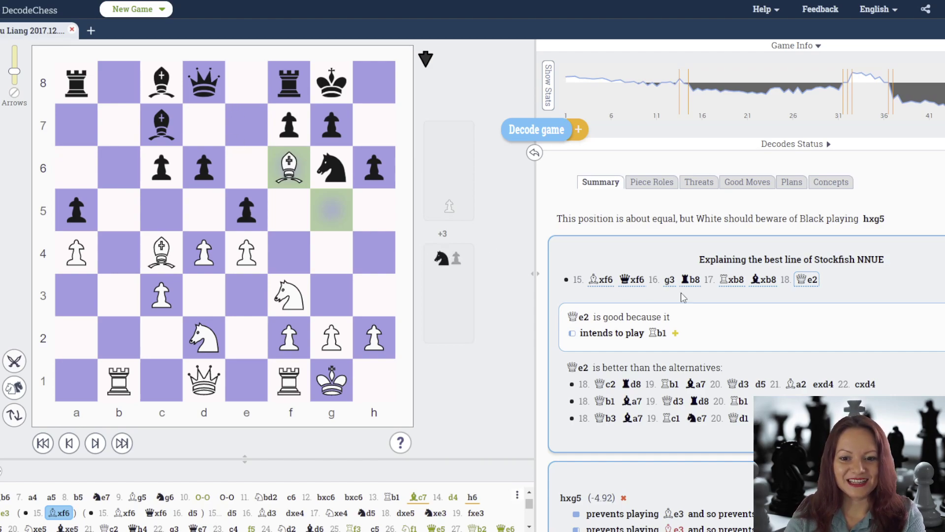
{"action": "left_click", "coordinate": [632, 279]}
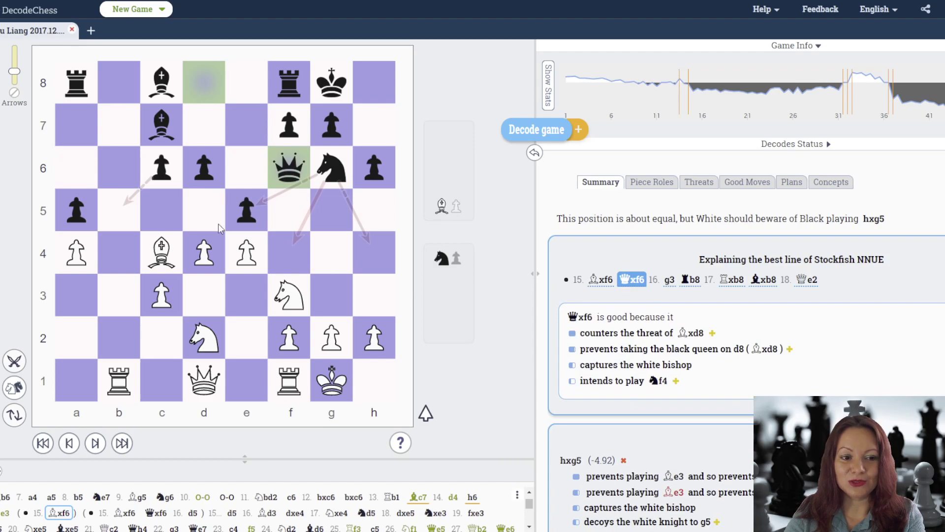